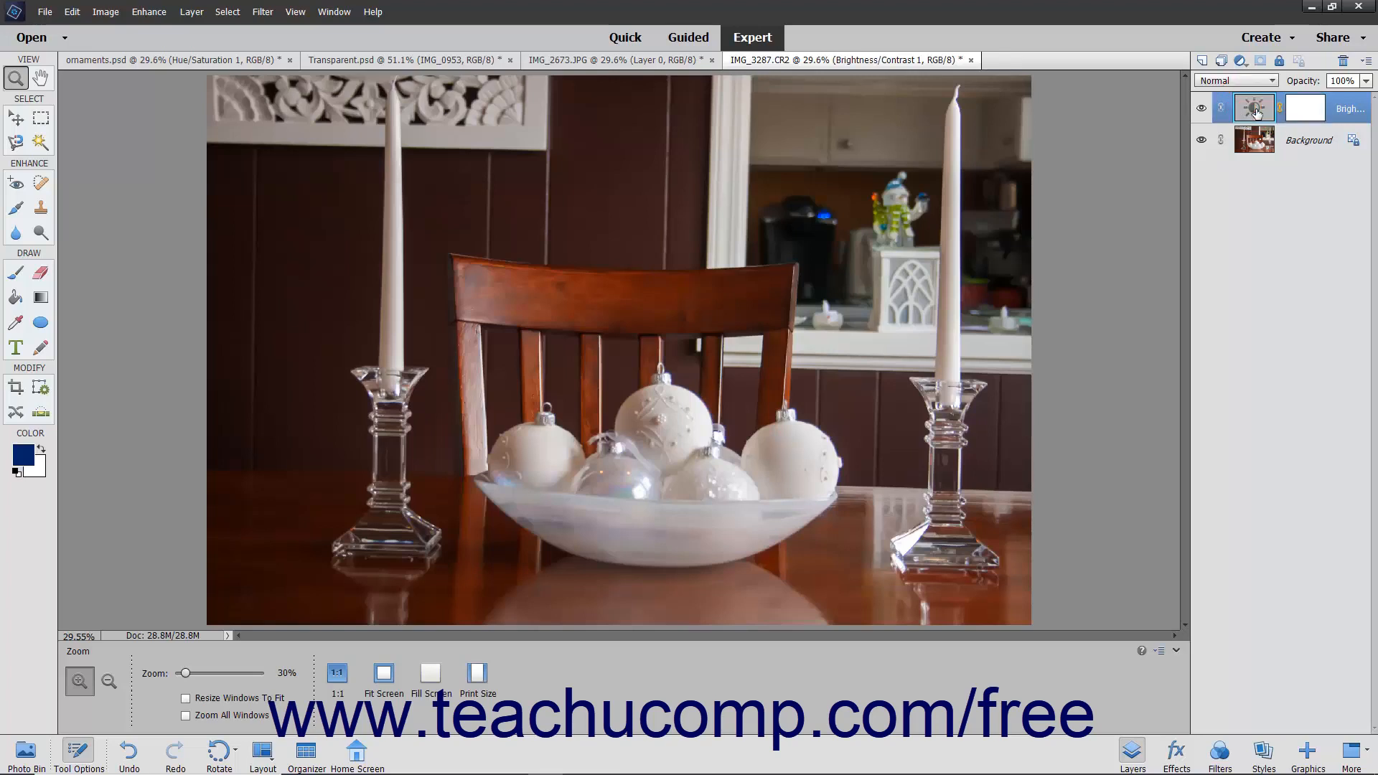
Delete the existing Brightness/Contrast adjustment layer above the Background layer
click(1341, 81)
click(1272, 81)
click(1272, 81)
drag(1270, 115, 1344, 62)
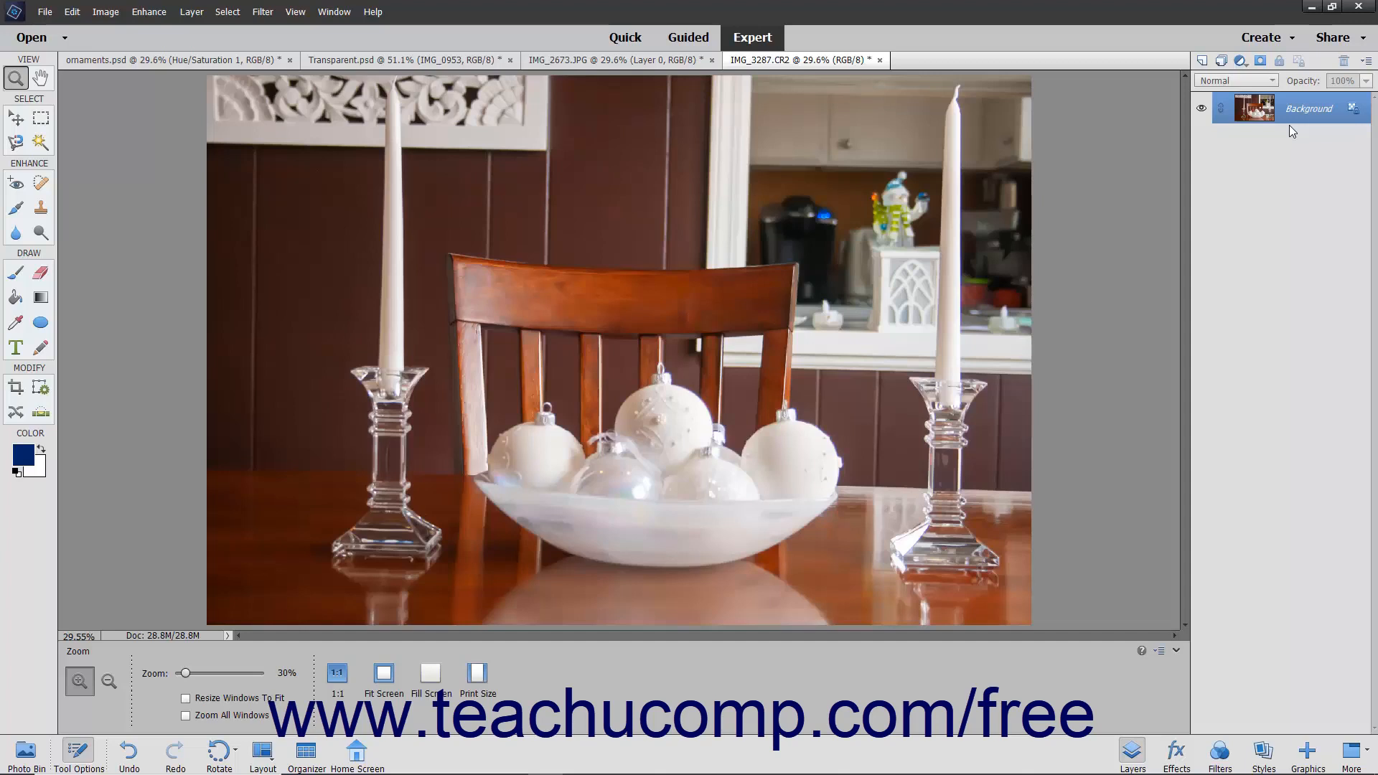
Add a solid color fill layer in bright blue, 1968ea, above the Background layer
click(1243, 61)
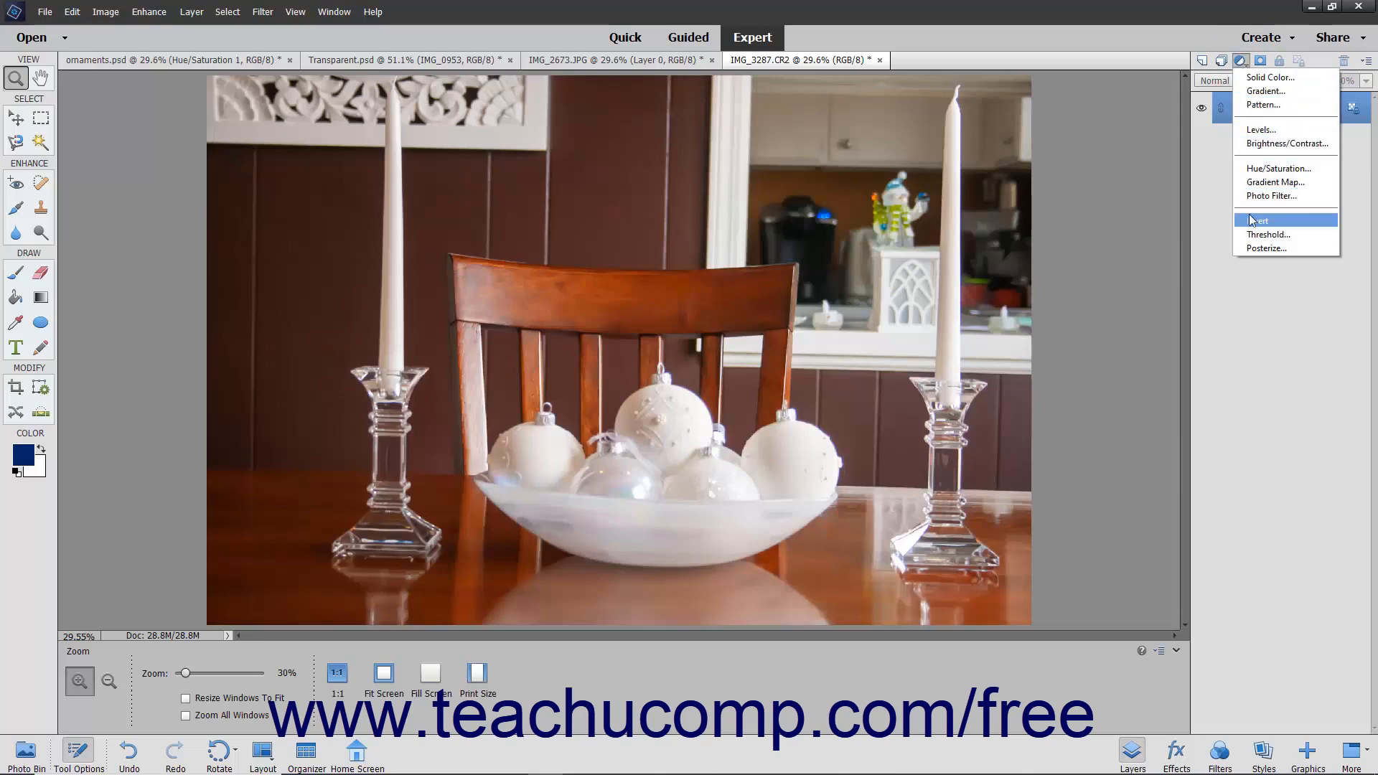
click(1159, 43)
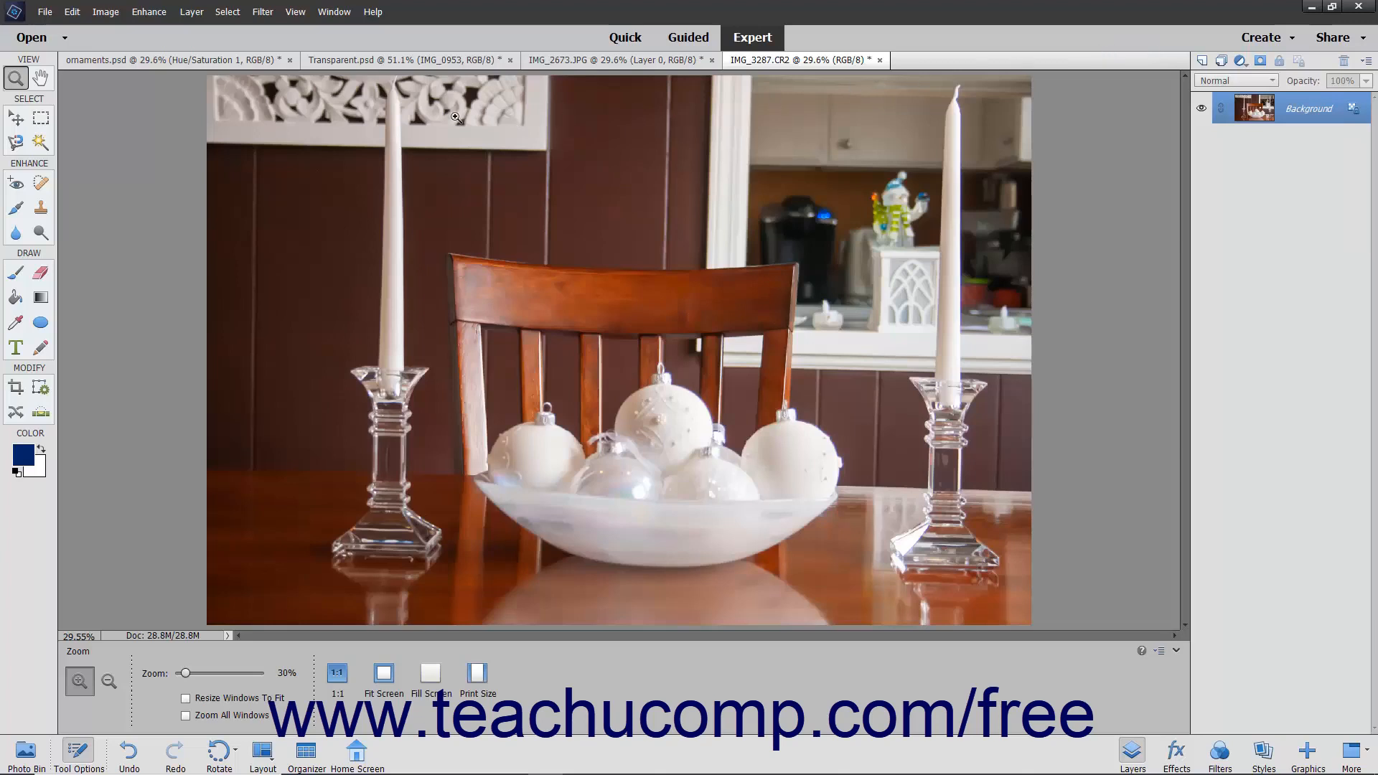
click(192, 12)
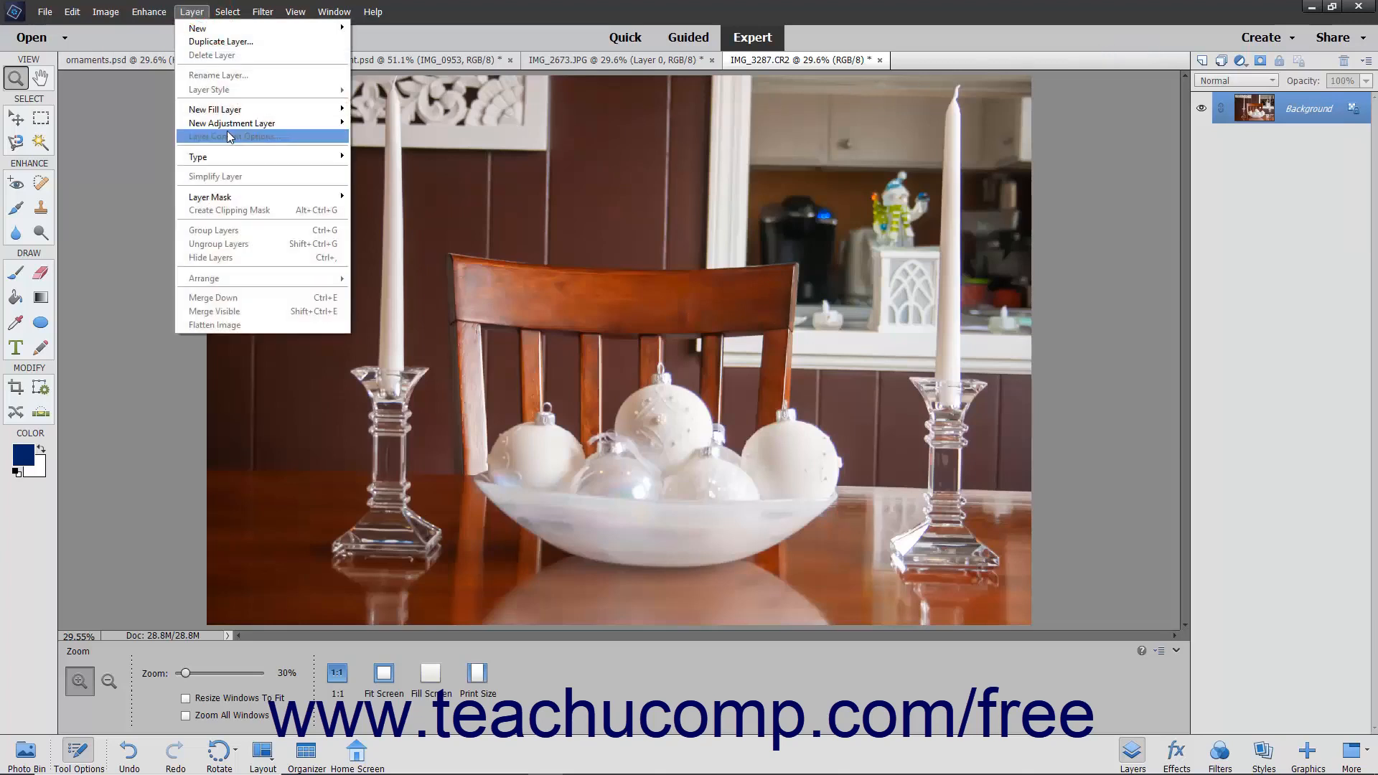
mouse_move(231, 126)
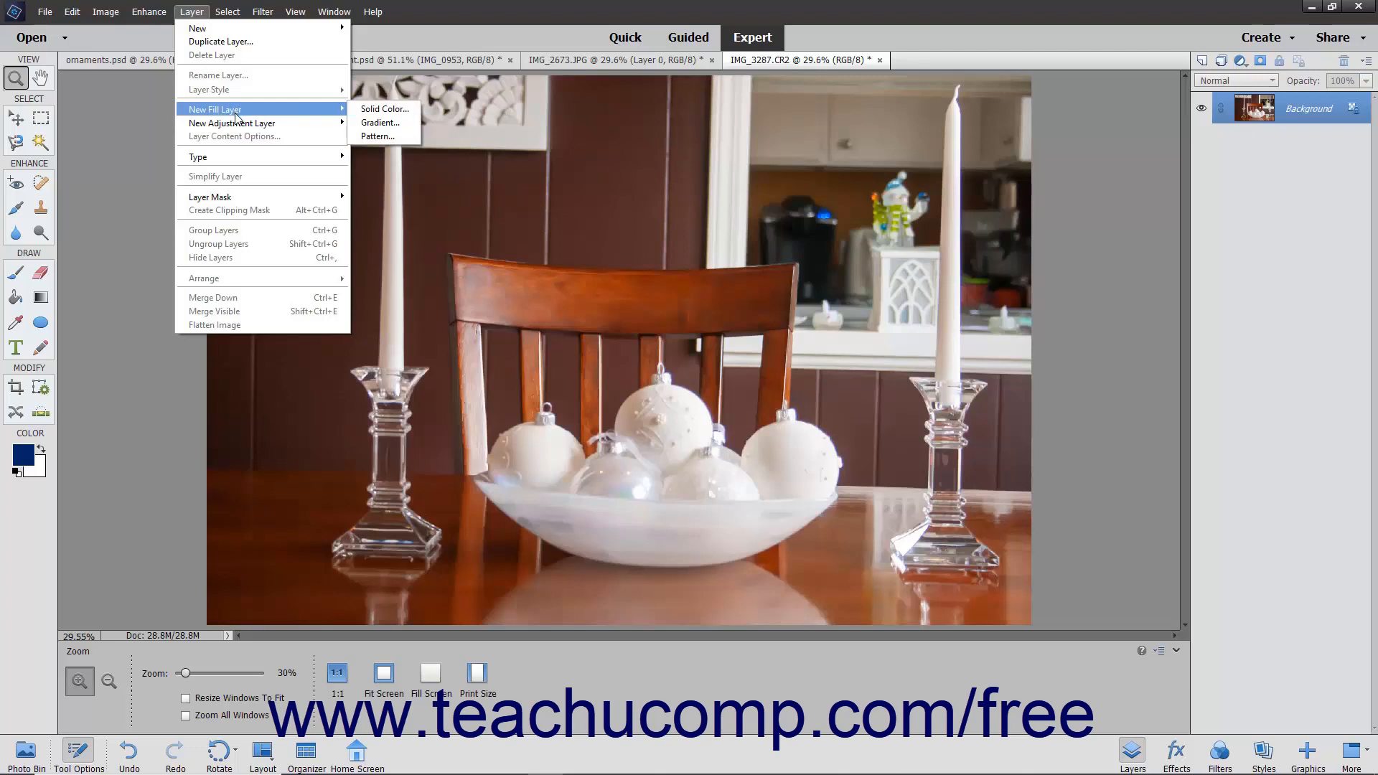
click(366, 110)
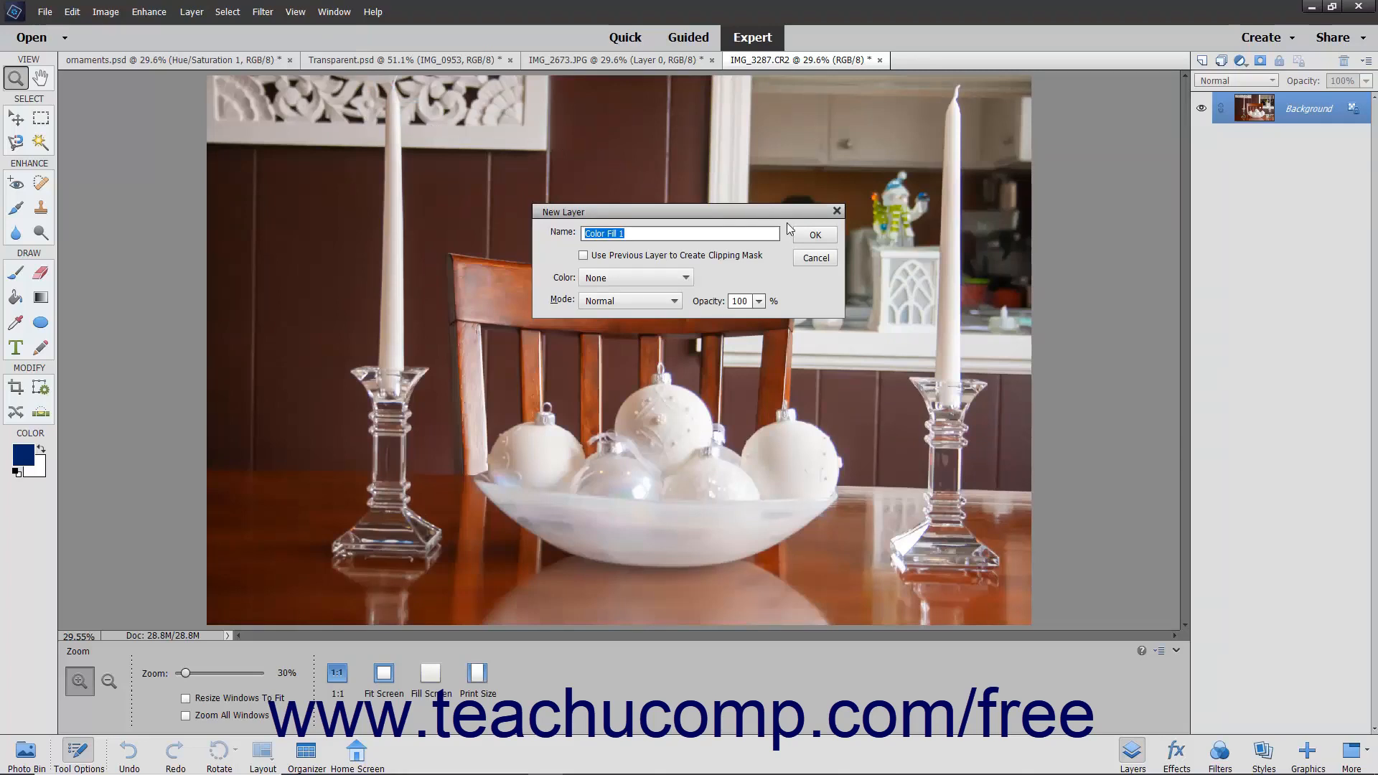
click(815, 235)
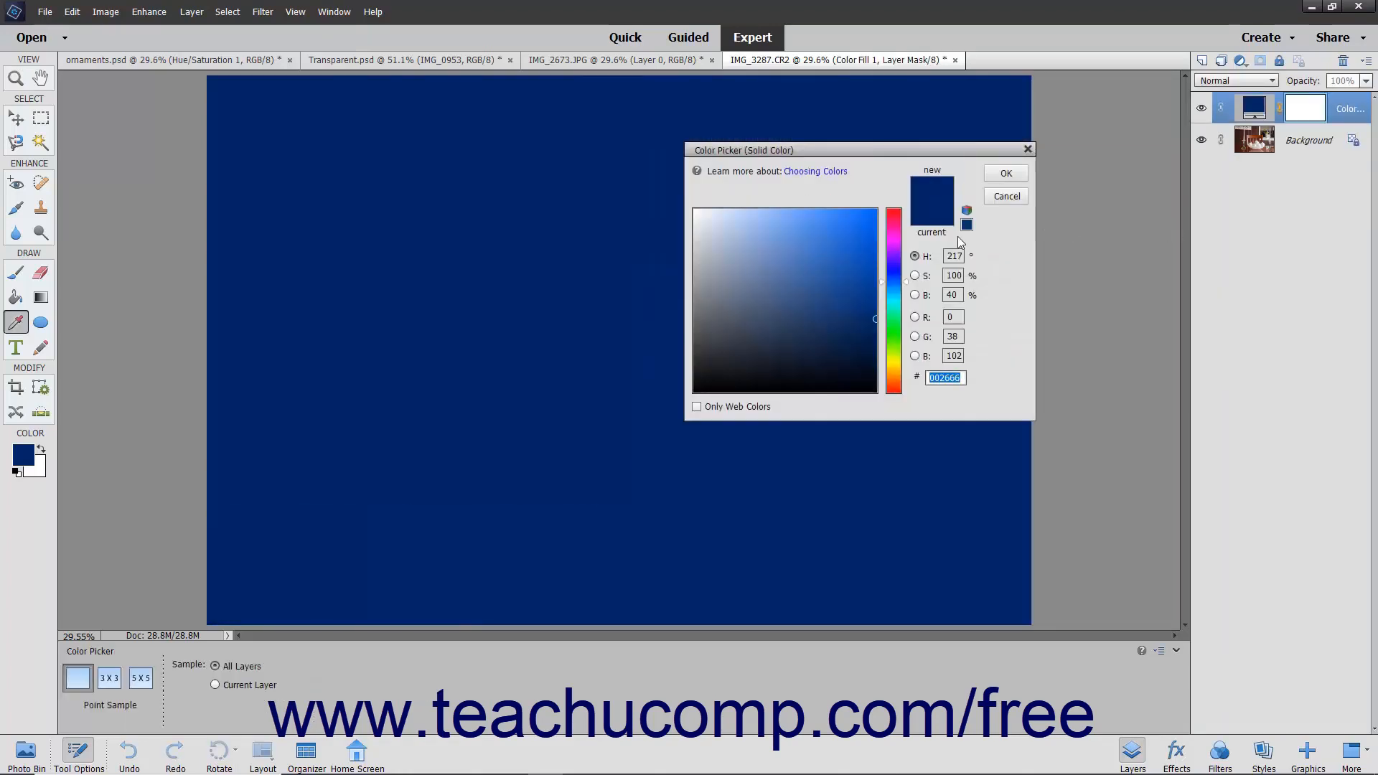
click(858, 224)
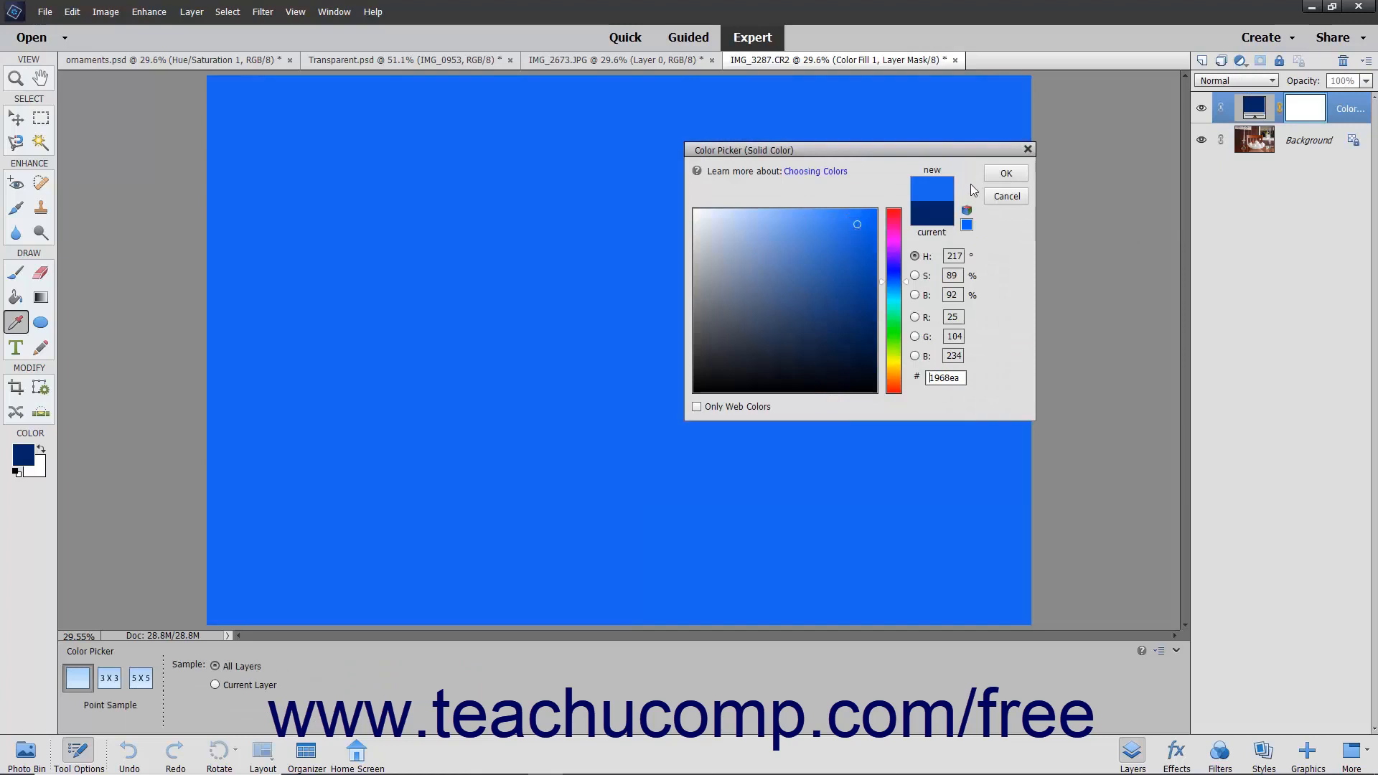
click(1007, 173)
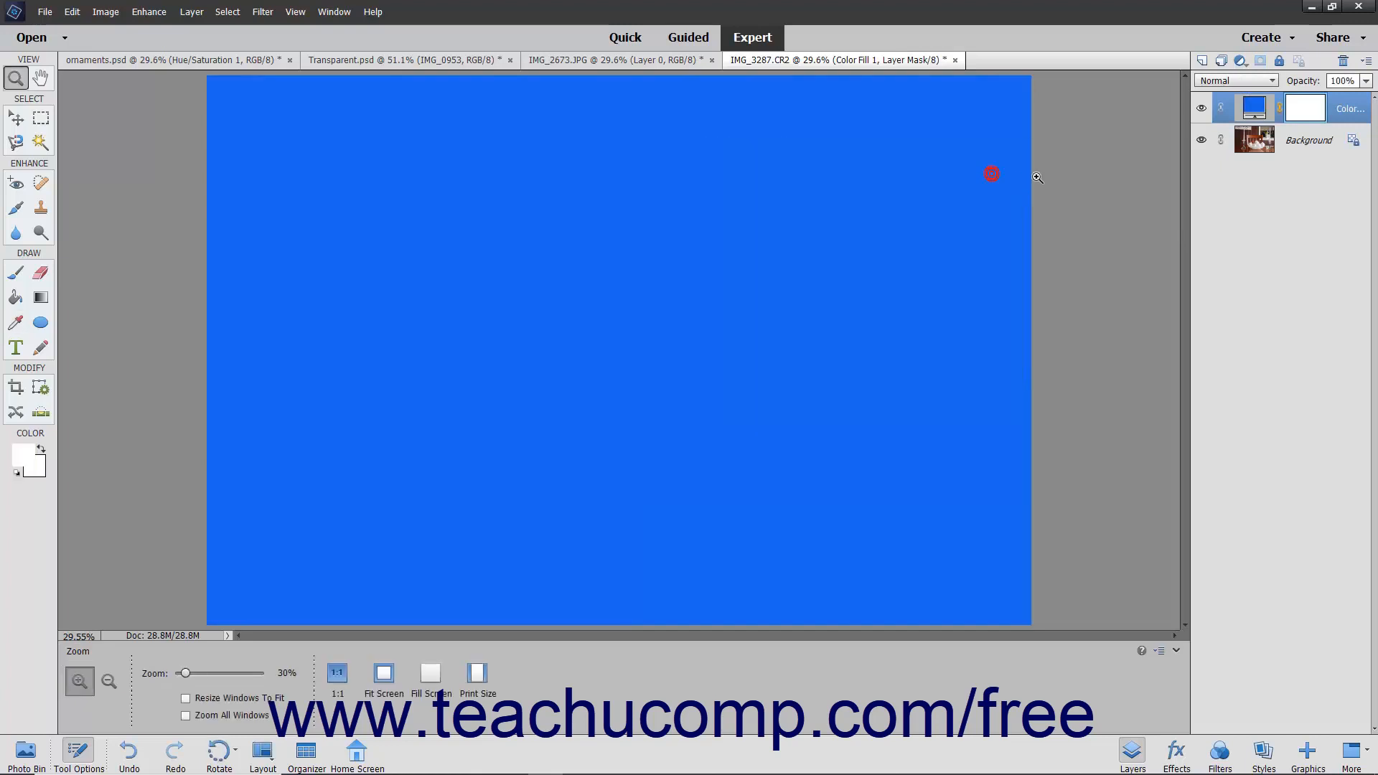
Lower the blue color fill layer's opacity to 5%, and delete the layer
click(1366, 80)
drag(1366, 98, 1304, 115)
click(1301, 228)
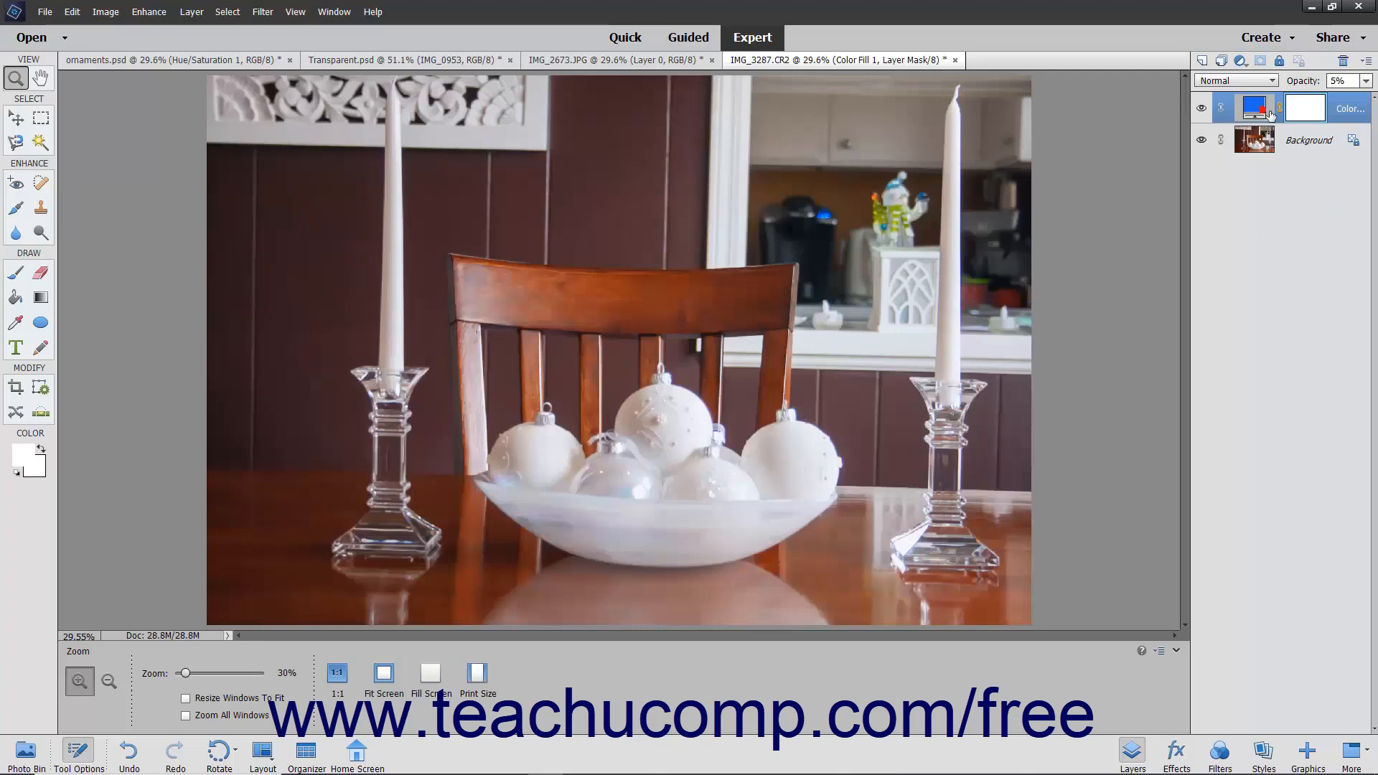
drag(1267, 115, 1352, 66)
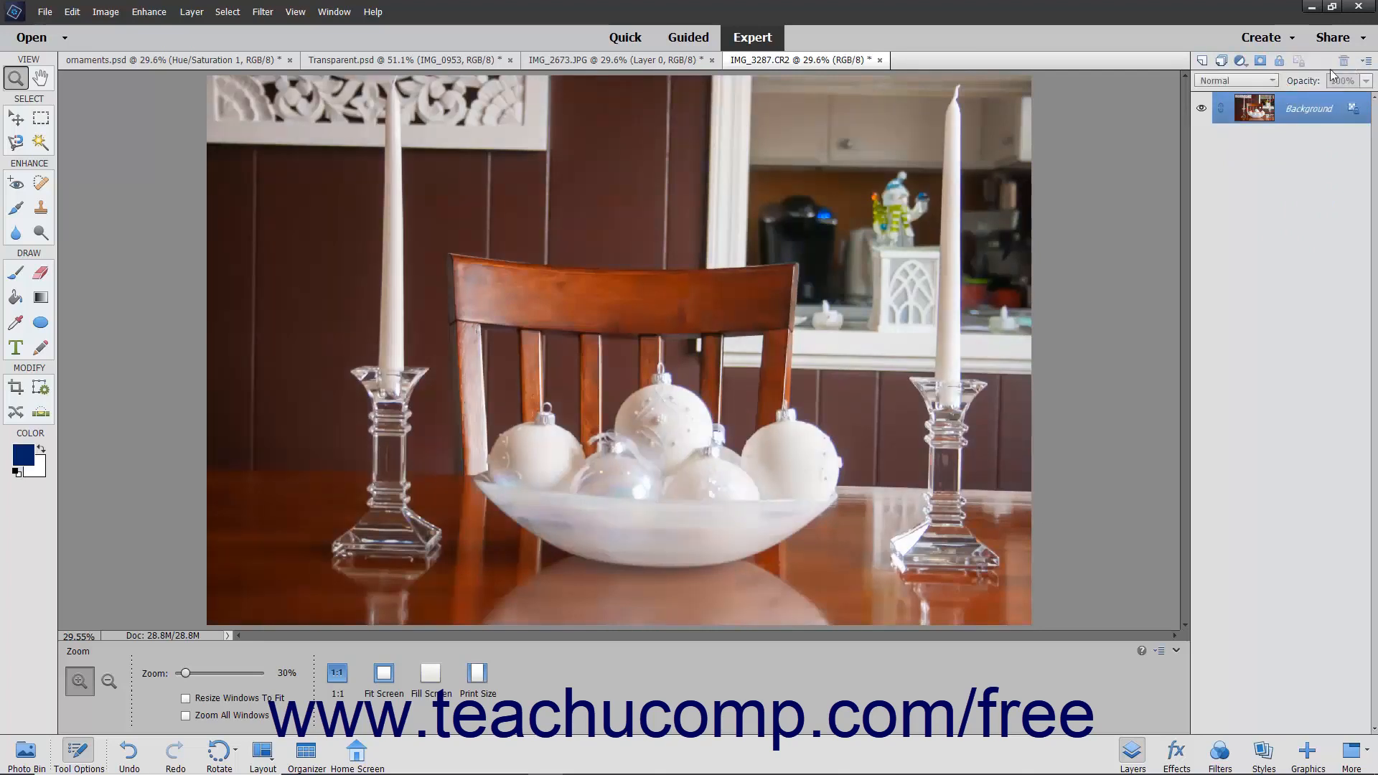
Add a linear gradient fill layer above the Background with the default settings, and delete it
click(1244, 62)
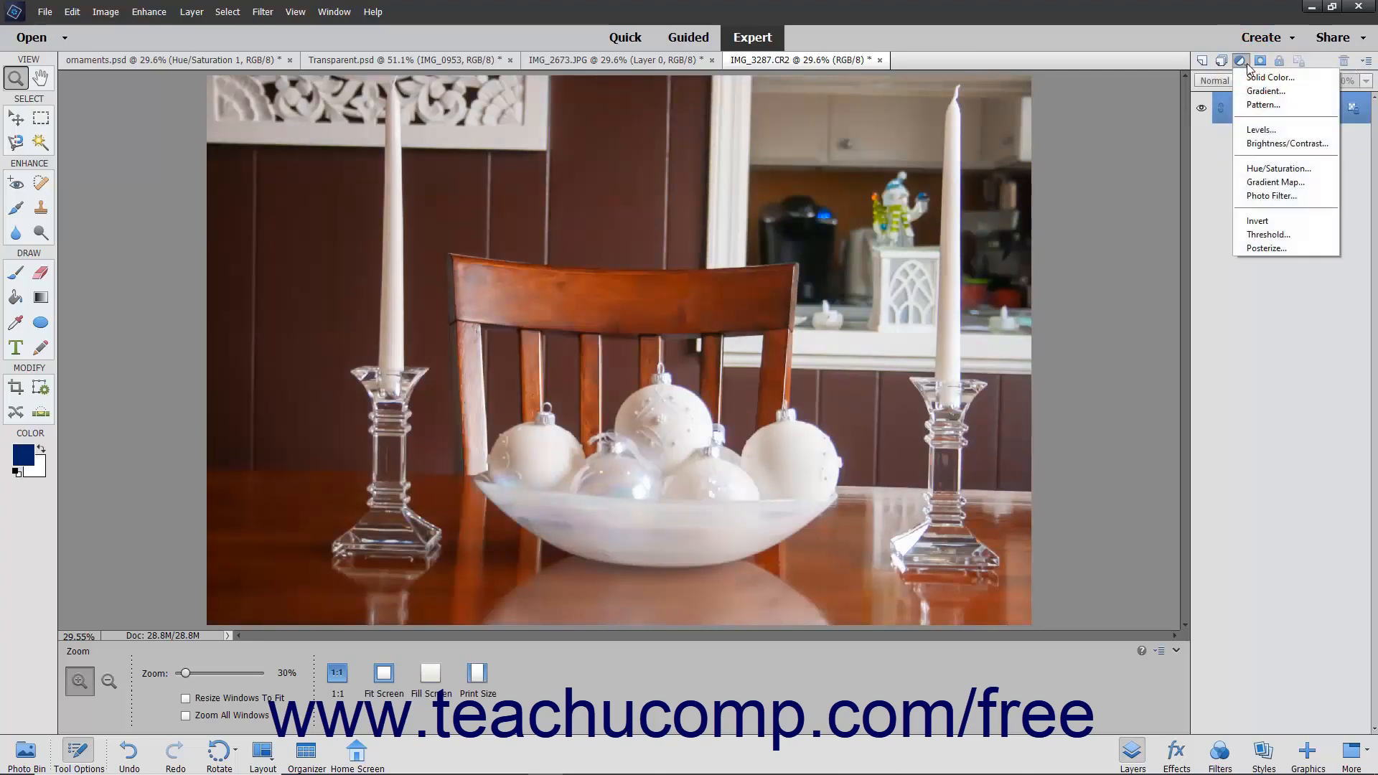
click(1253, 92)
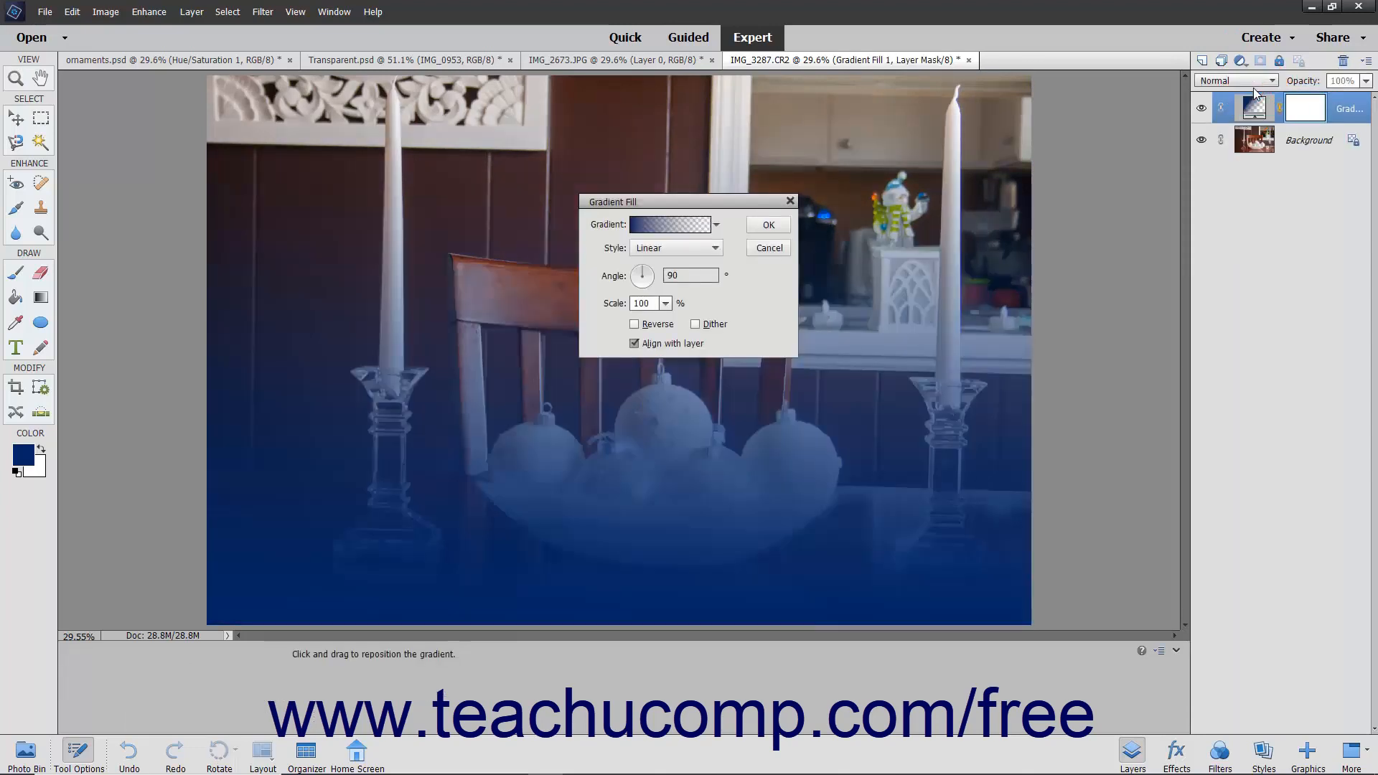
click(750, 231)
key(z)
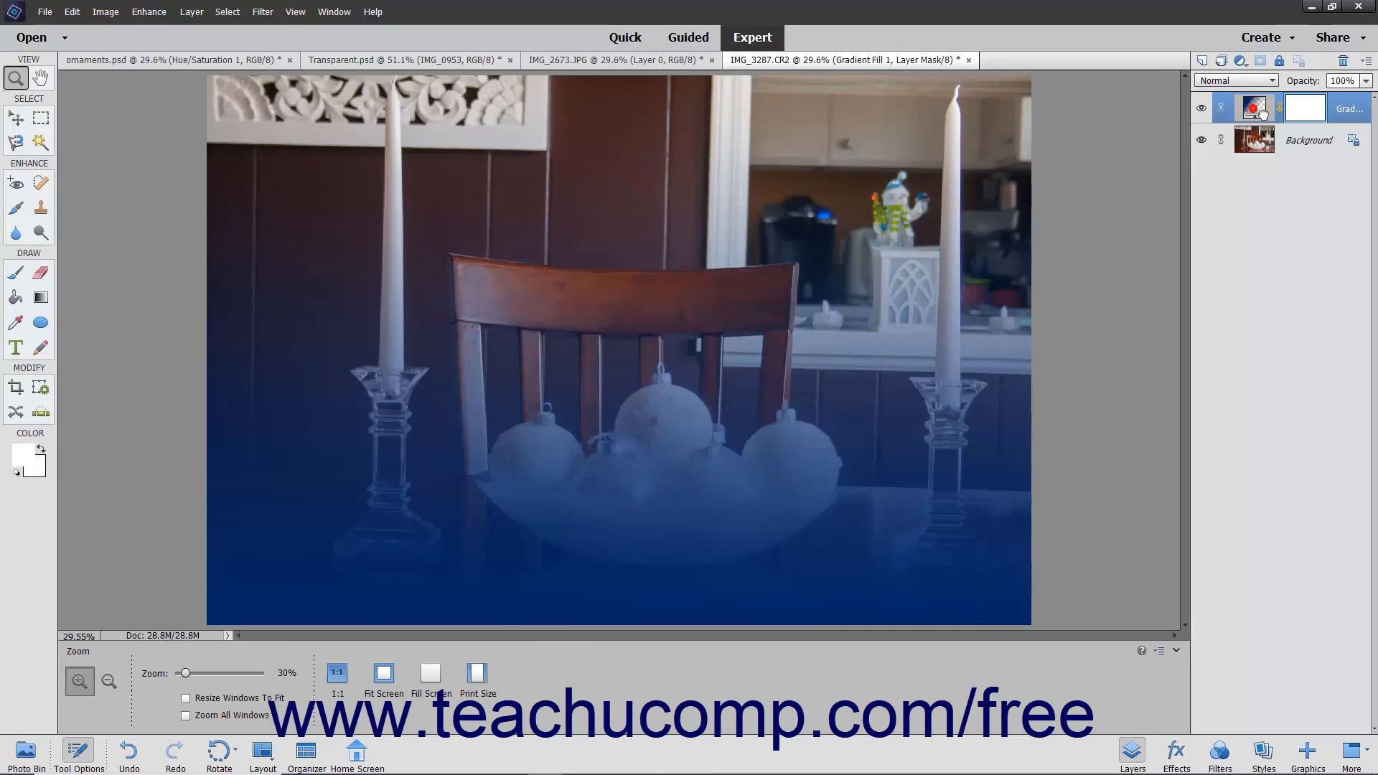
drag(1327, 113, 1344, 62)
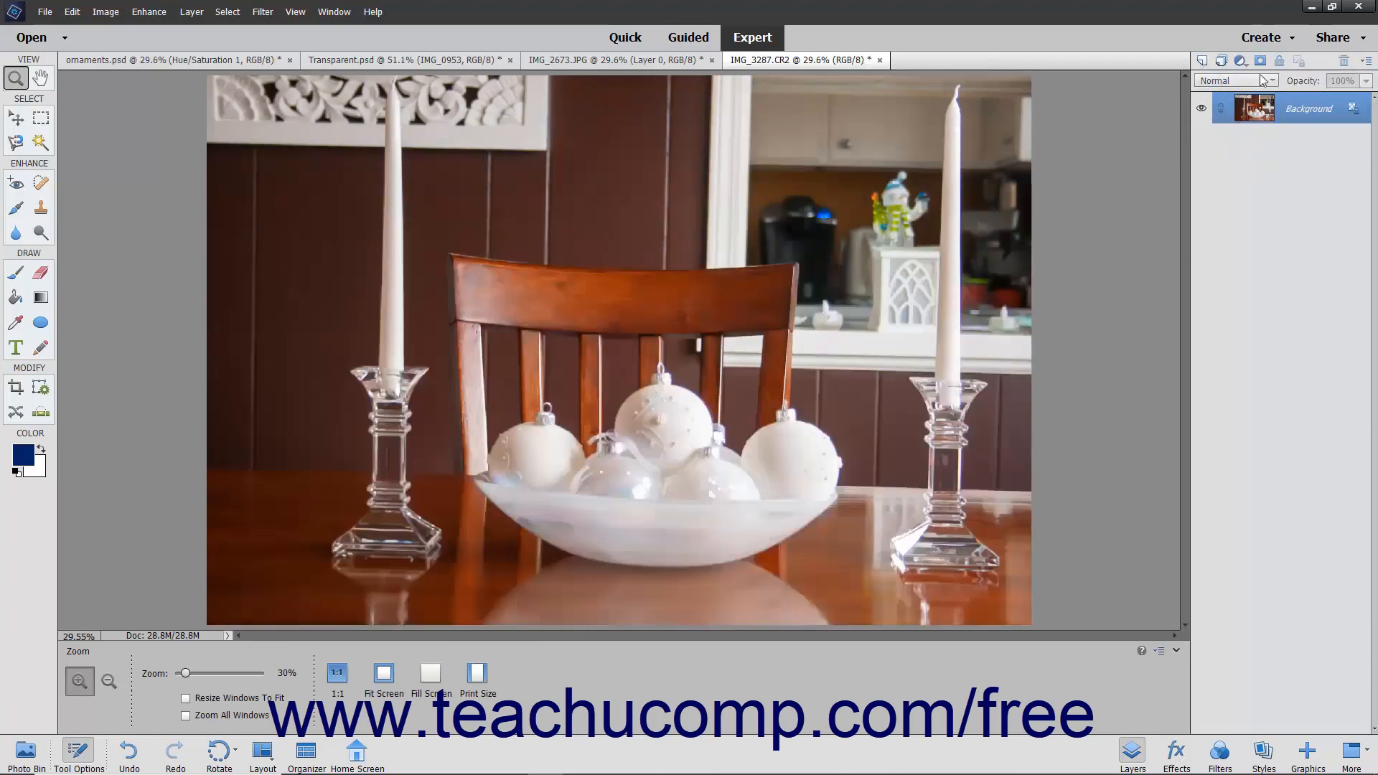
Add a pattern fill layer above the Background with the purple pattern scaled to 899%
click(1245, 65)
click(1256, 106)
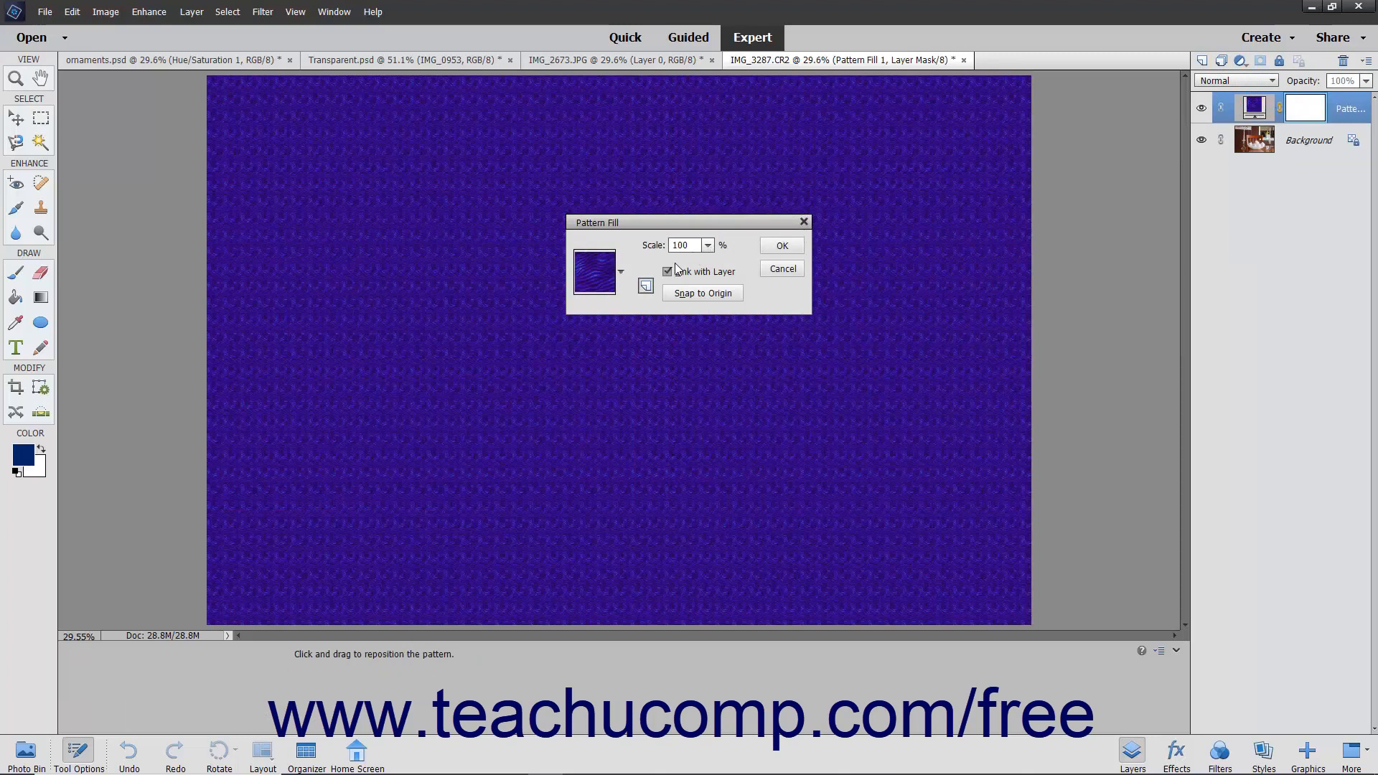
click(708, 246)
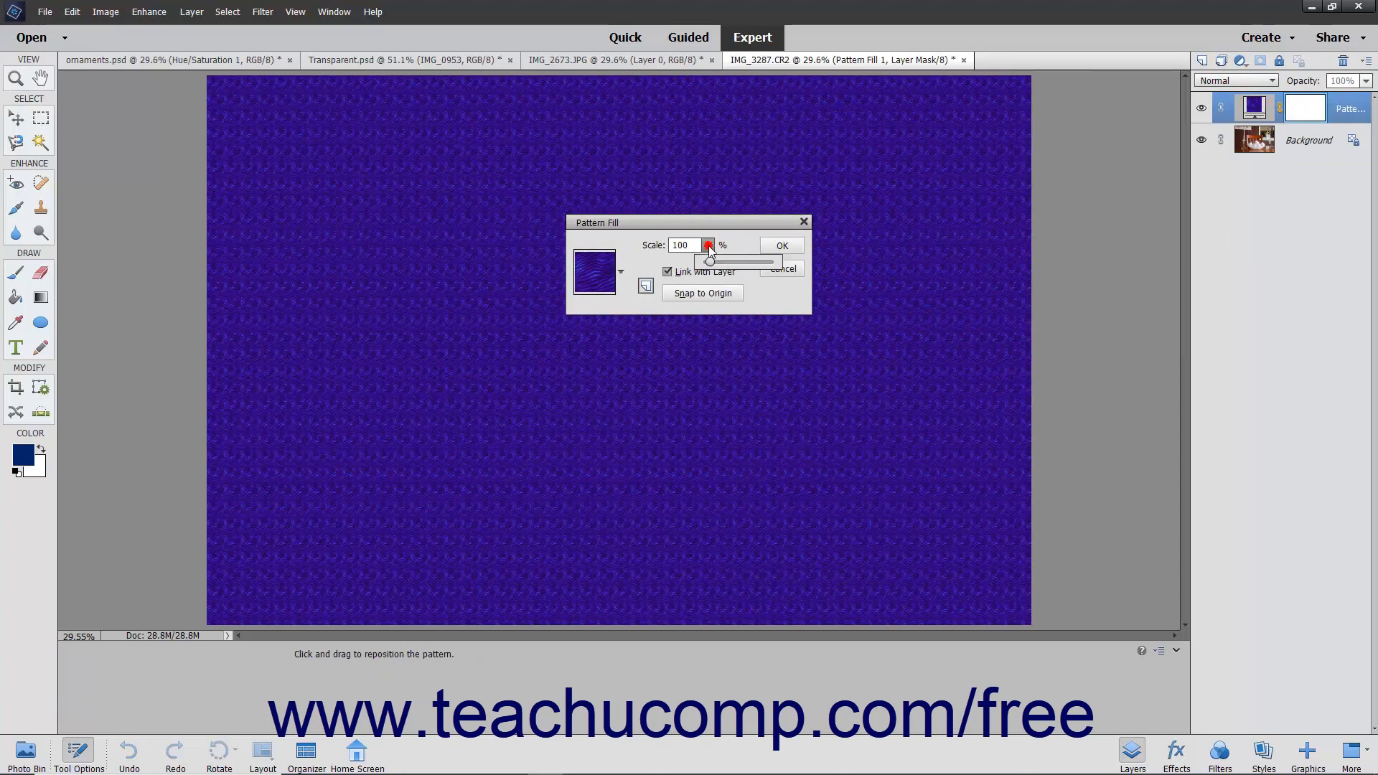
drag(710, 262, 767, 263)
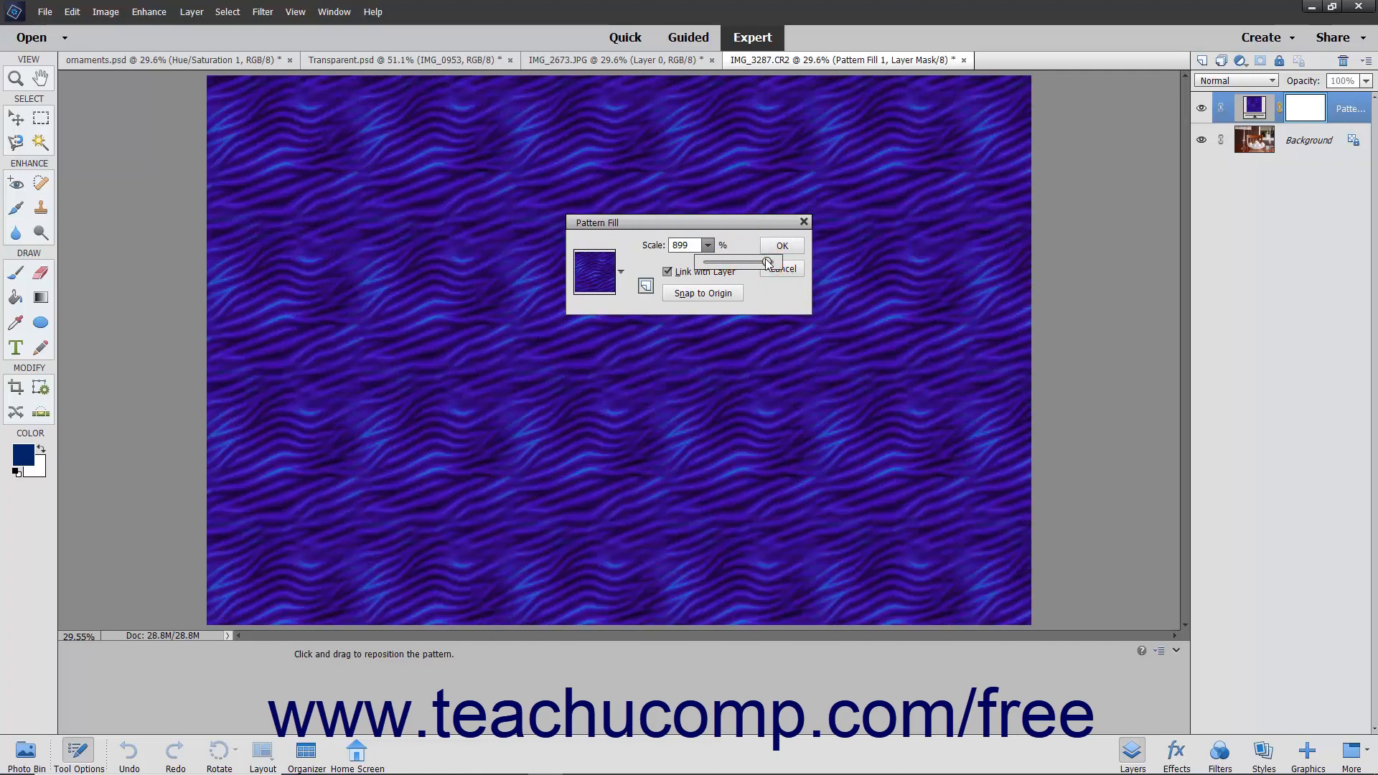
click(779, 247)
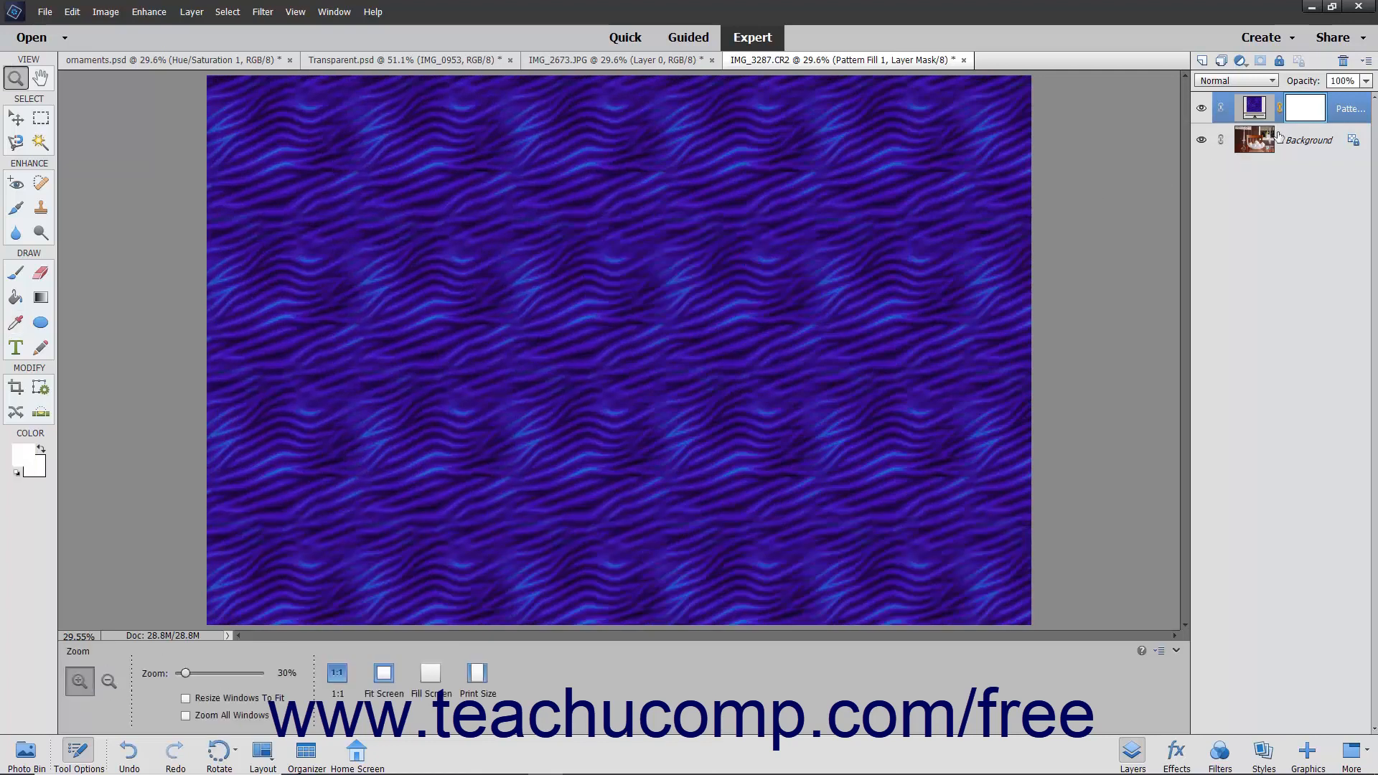
Lower the pattern fill layer's opacity to 17%, and delete the layer
click(1365, 84)
drag(1363, 95, 1310, 106)
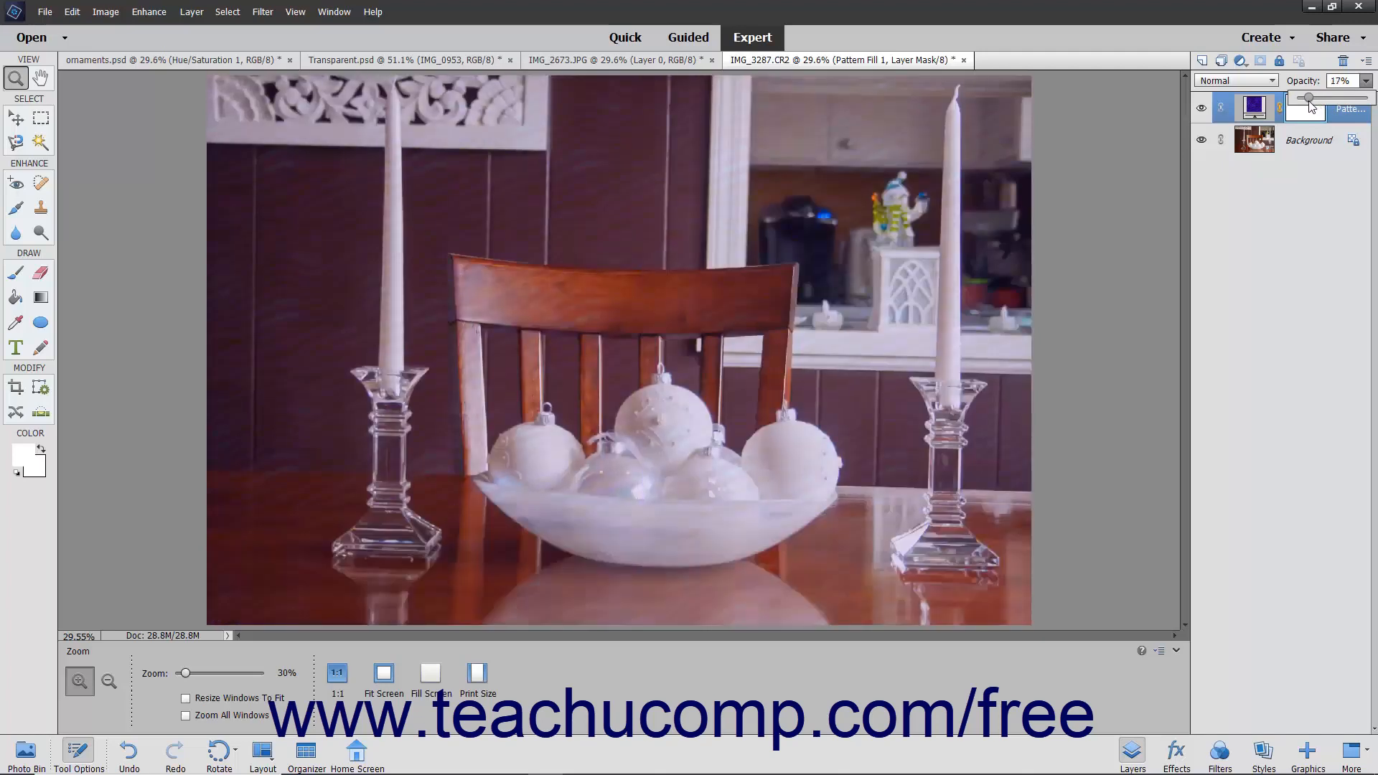
click(1303, 212)
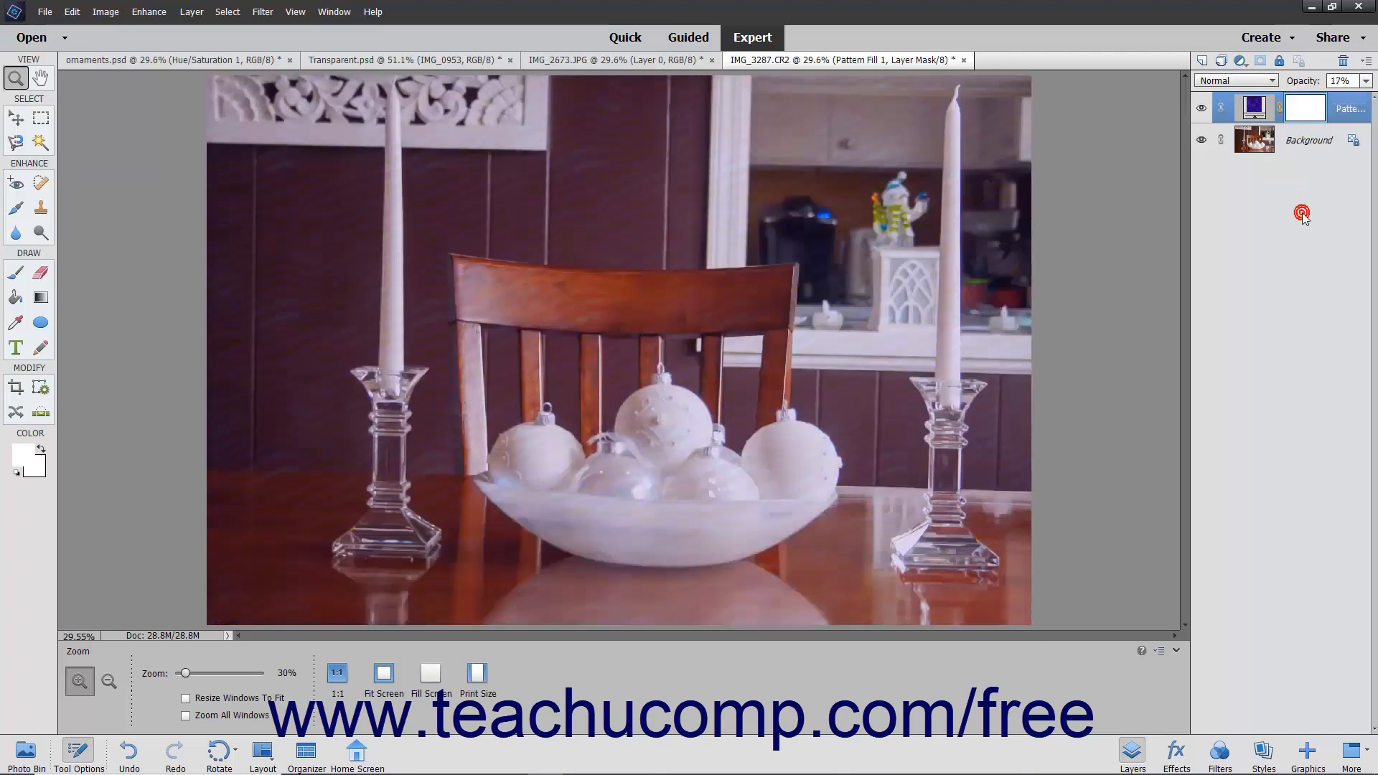
drag(1253, 113, 1344, 62)
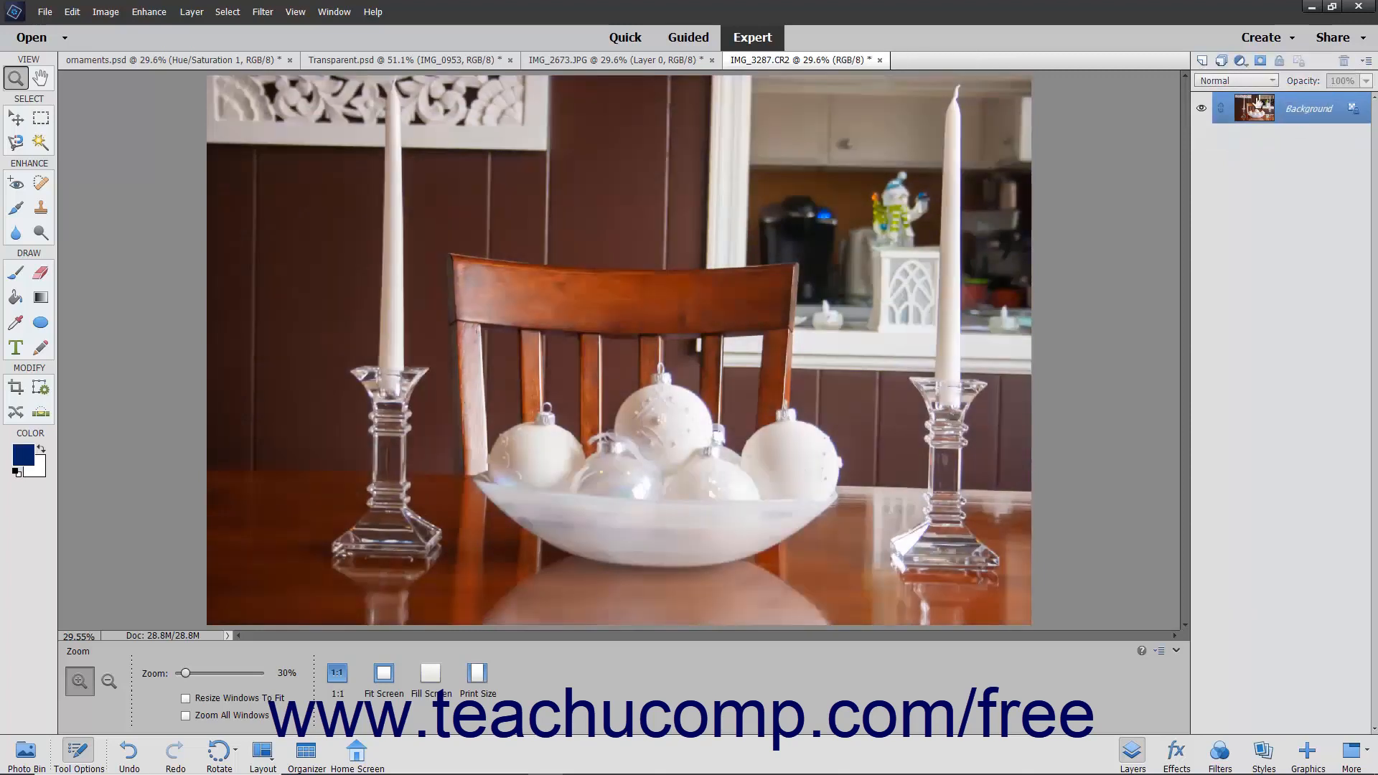
Add a Levels adjustment layer and set its black point by sampling the dark coffee maker
click(1241, 61)
click(1257, 128)
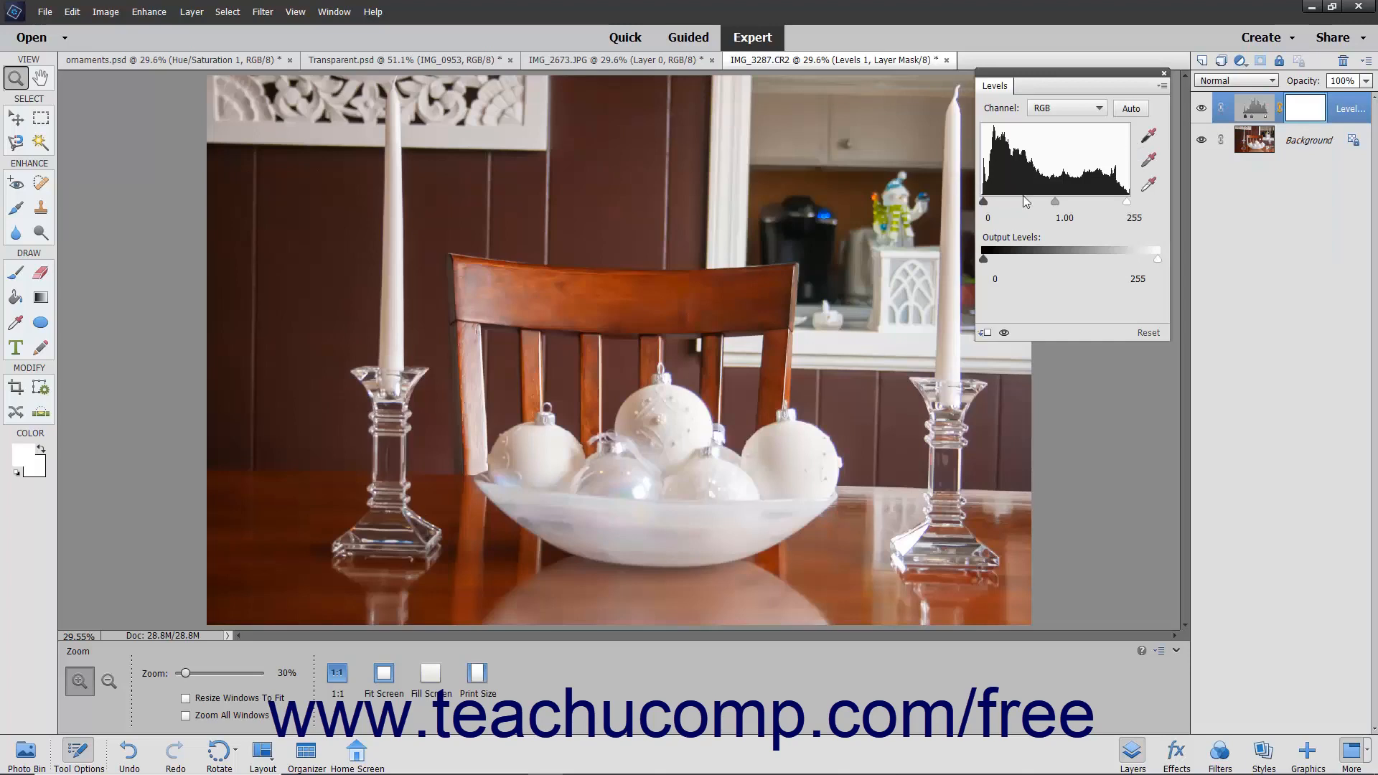
click(1148, 135)
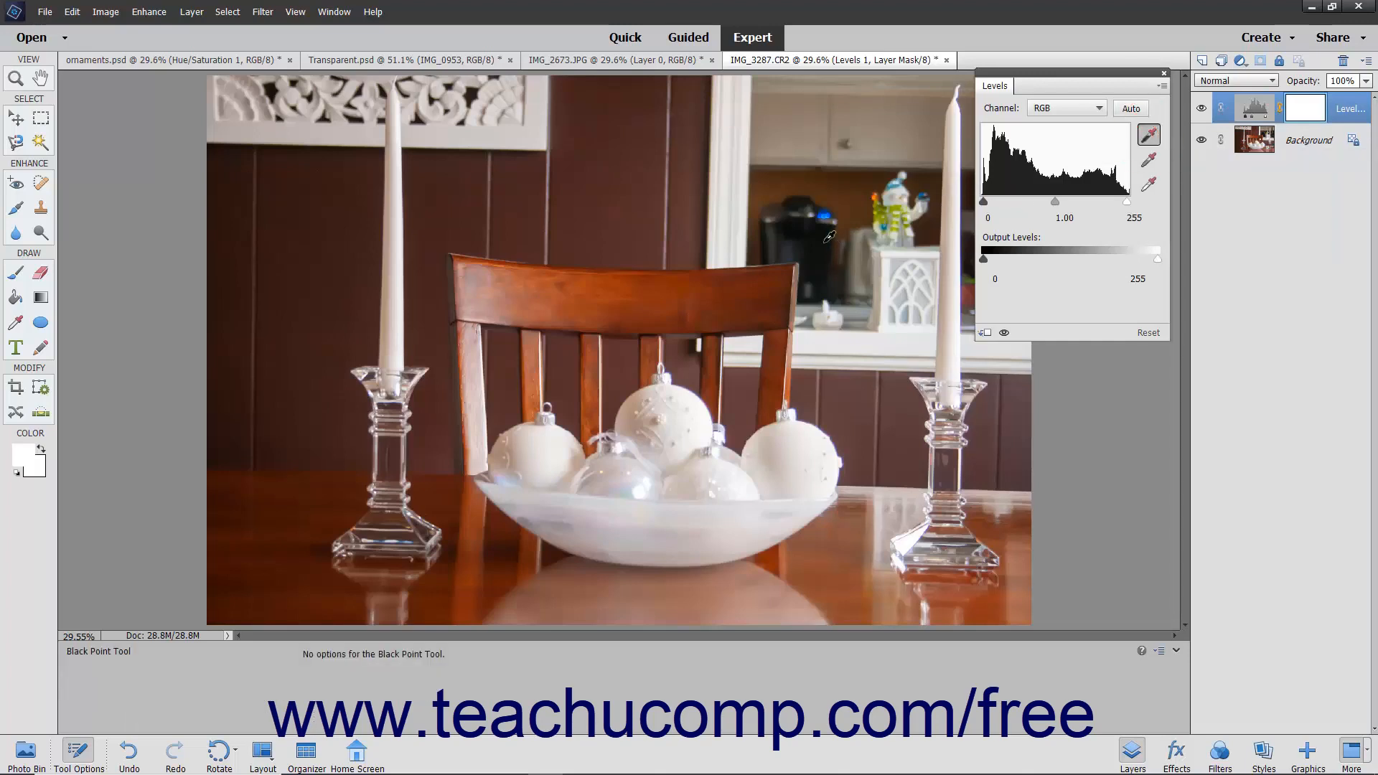
click(794, 237)
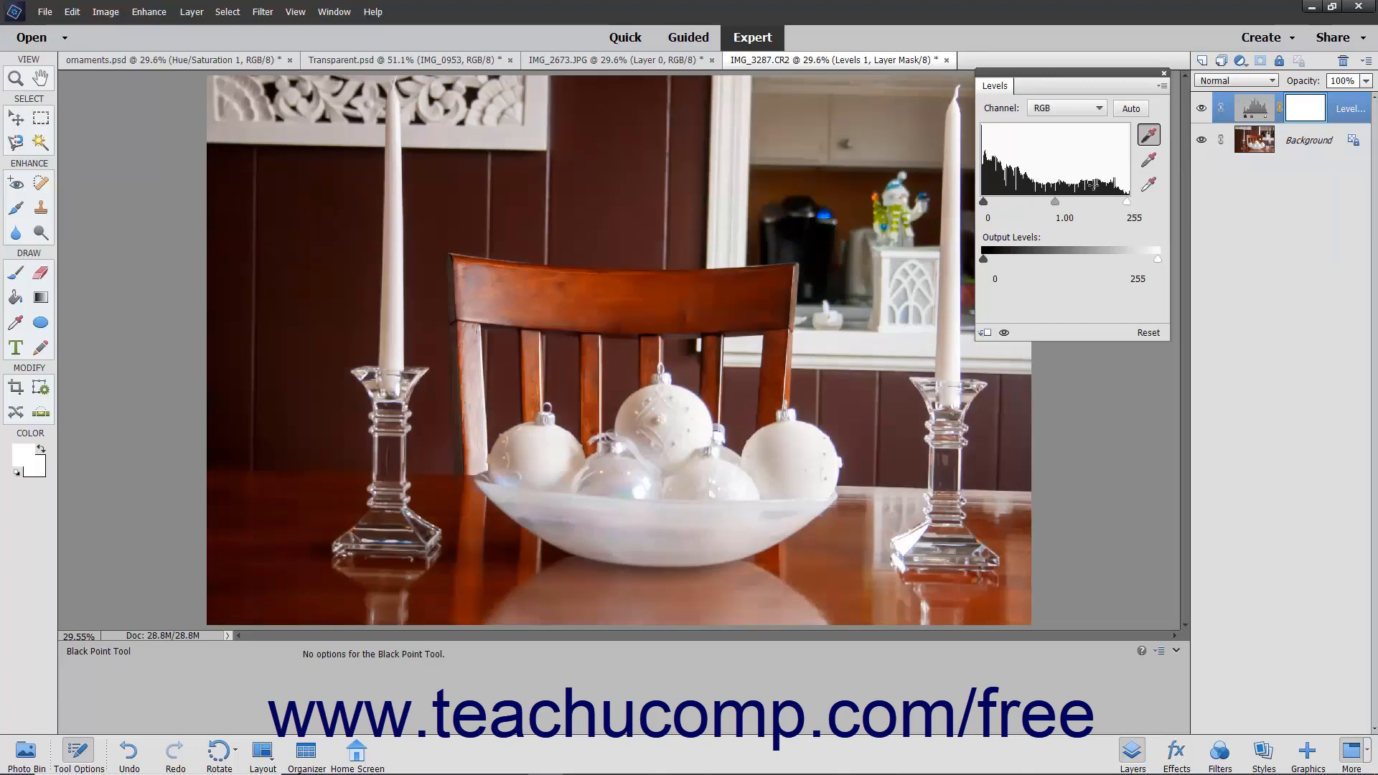
Set the Levels white point by sampling the white window trim, and delete the Levels layer
click(1149, 183)
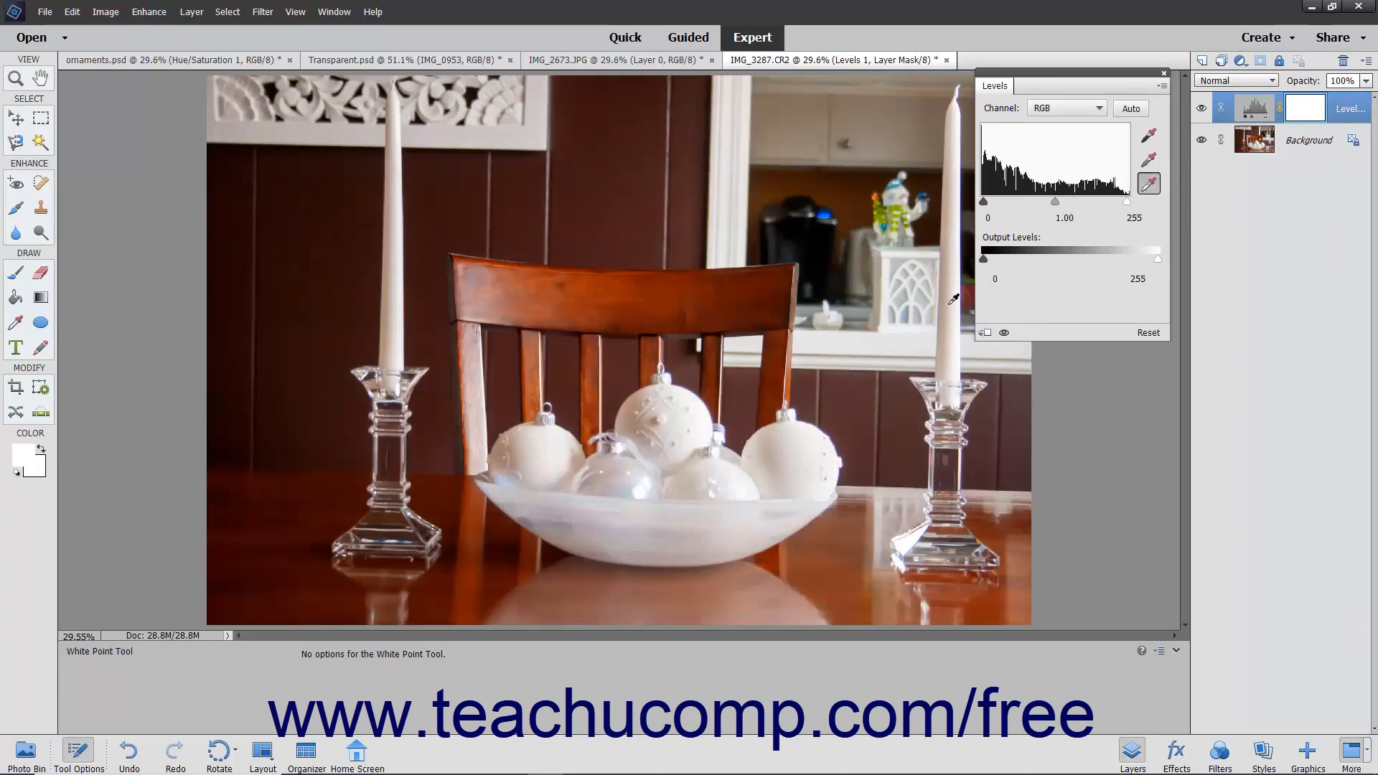
click(901, 339)
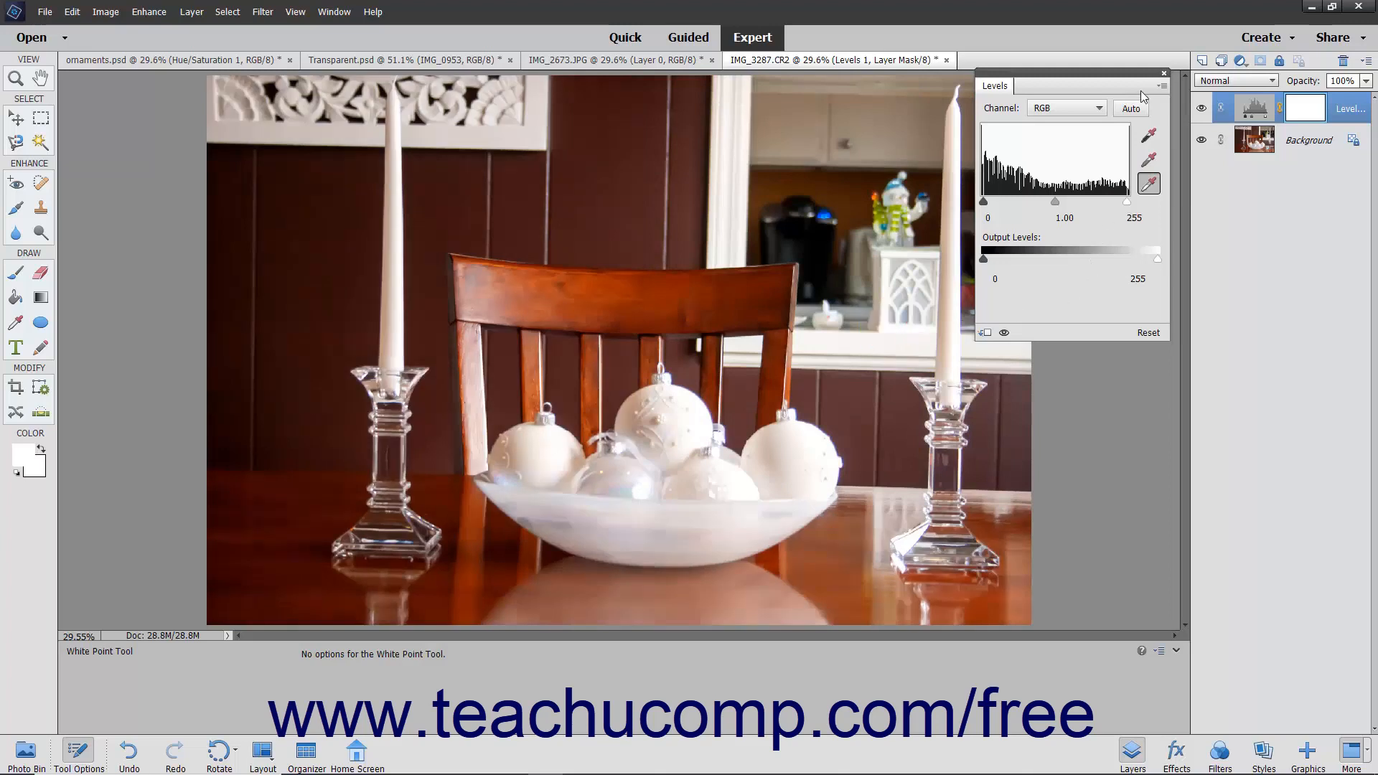
click(1163, 72)
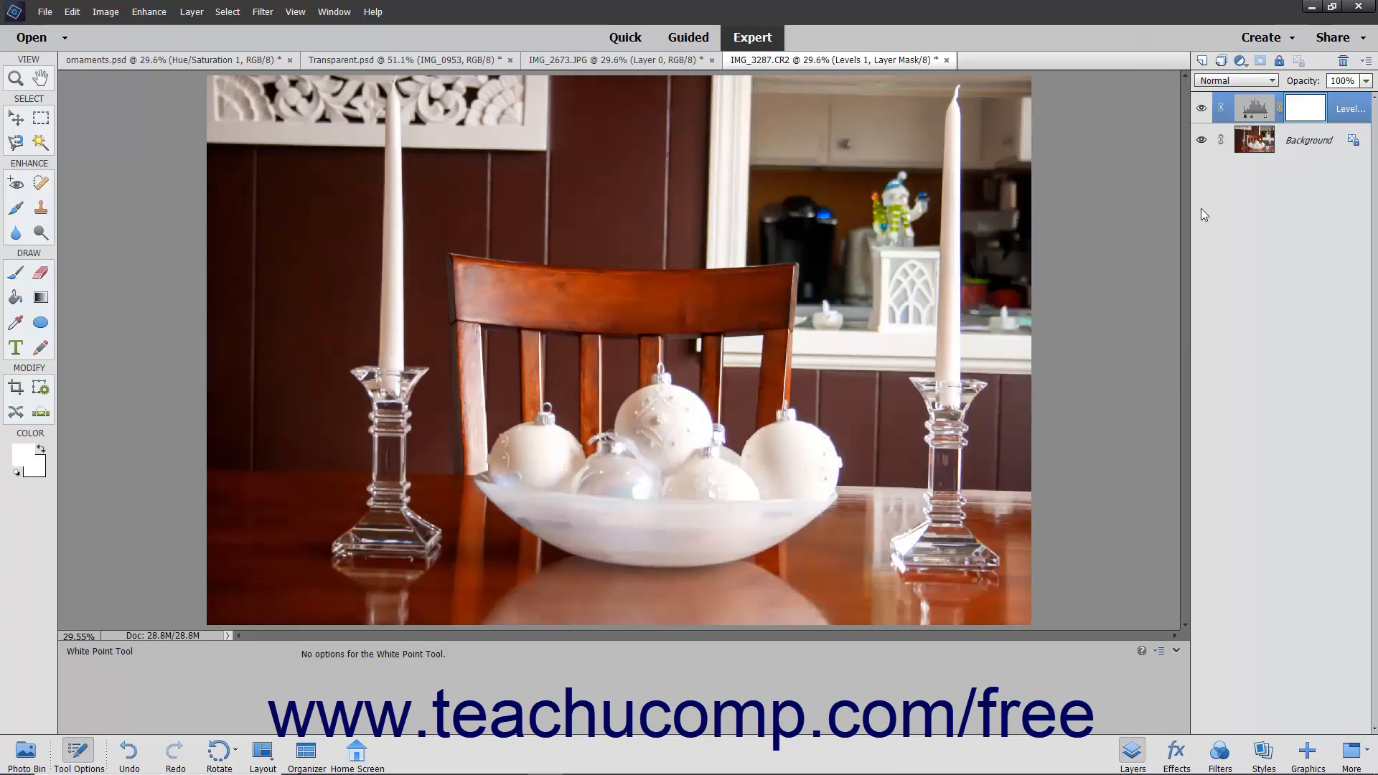
drag(1264, 110, 1344, 65)
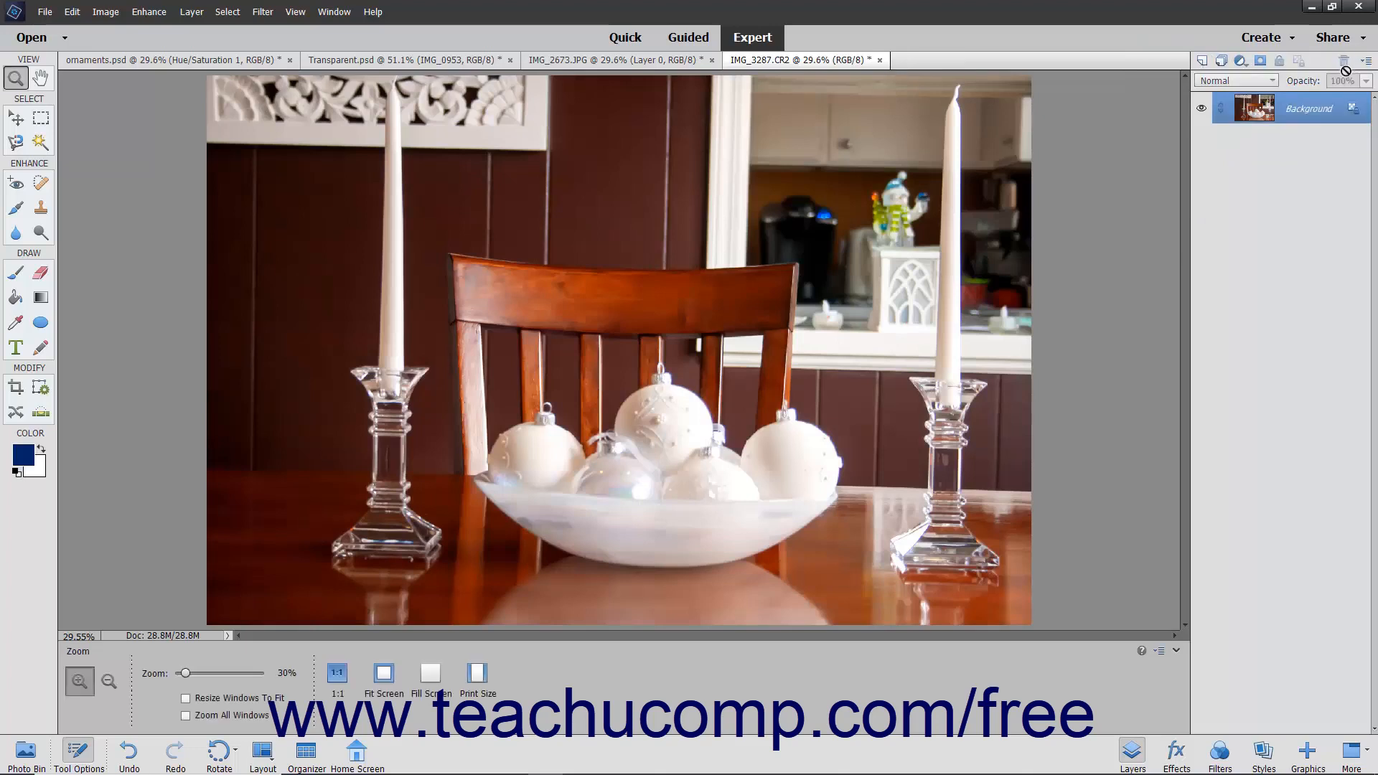
Add a Brightness/Contrast adjustment layer with brightness -18 and contrast 16, and delete it
click(1240, 61)
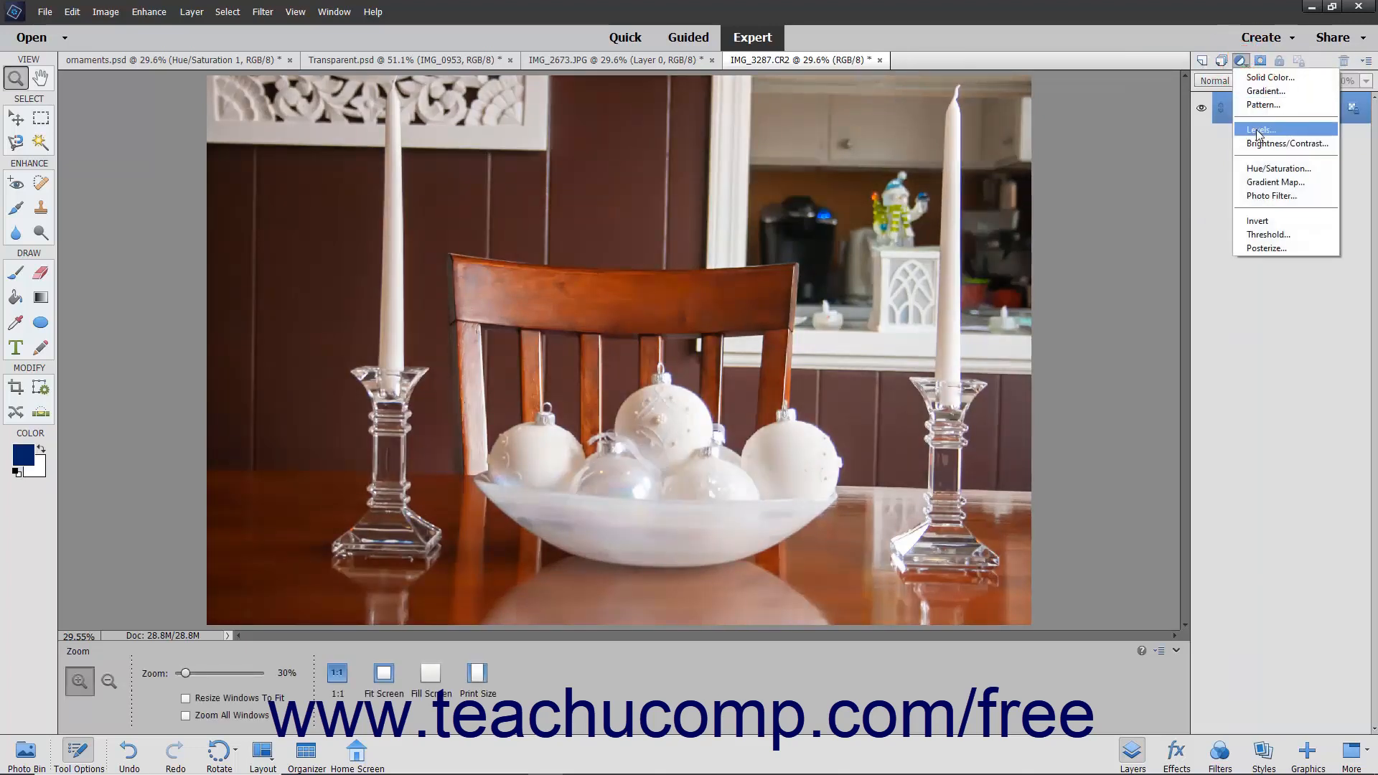
click(1263, 143)
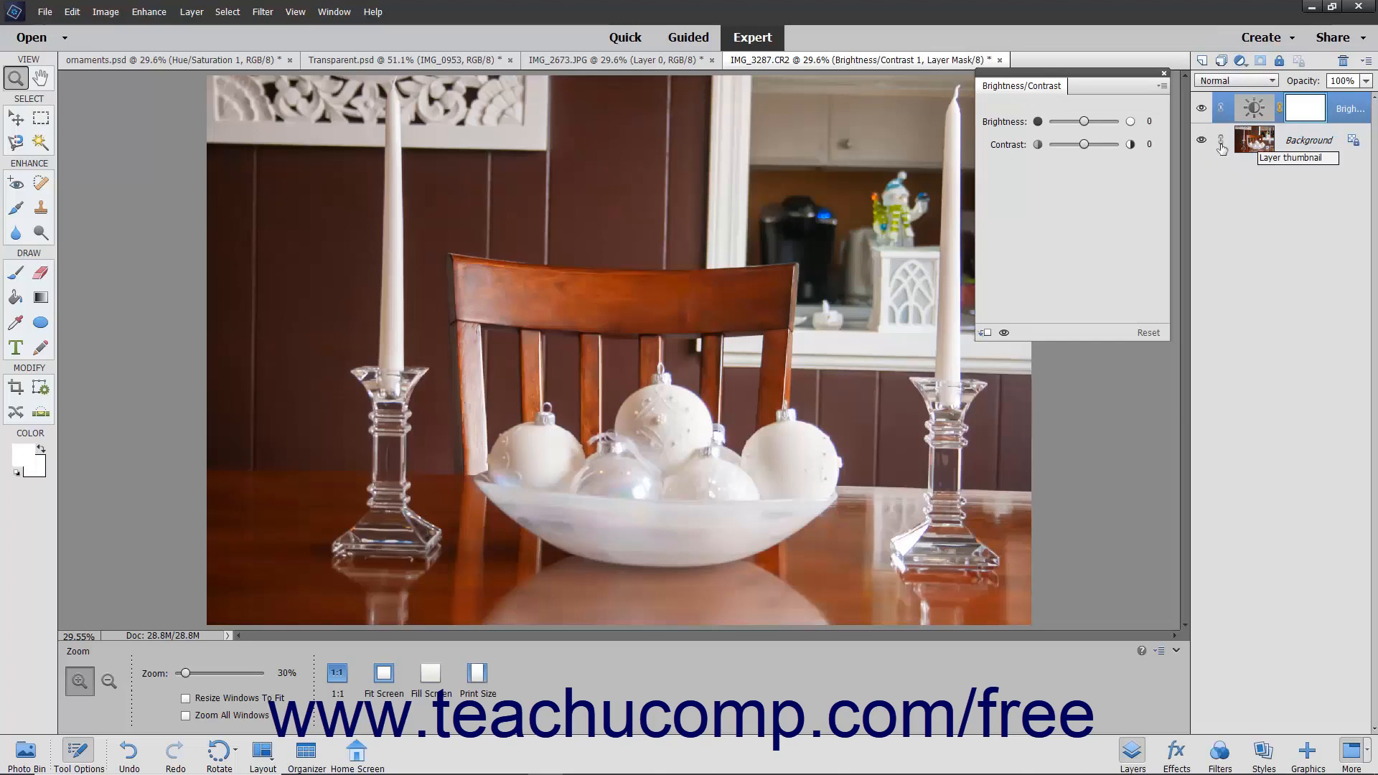
drag(1086, 143, 1080, 119)
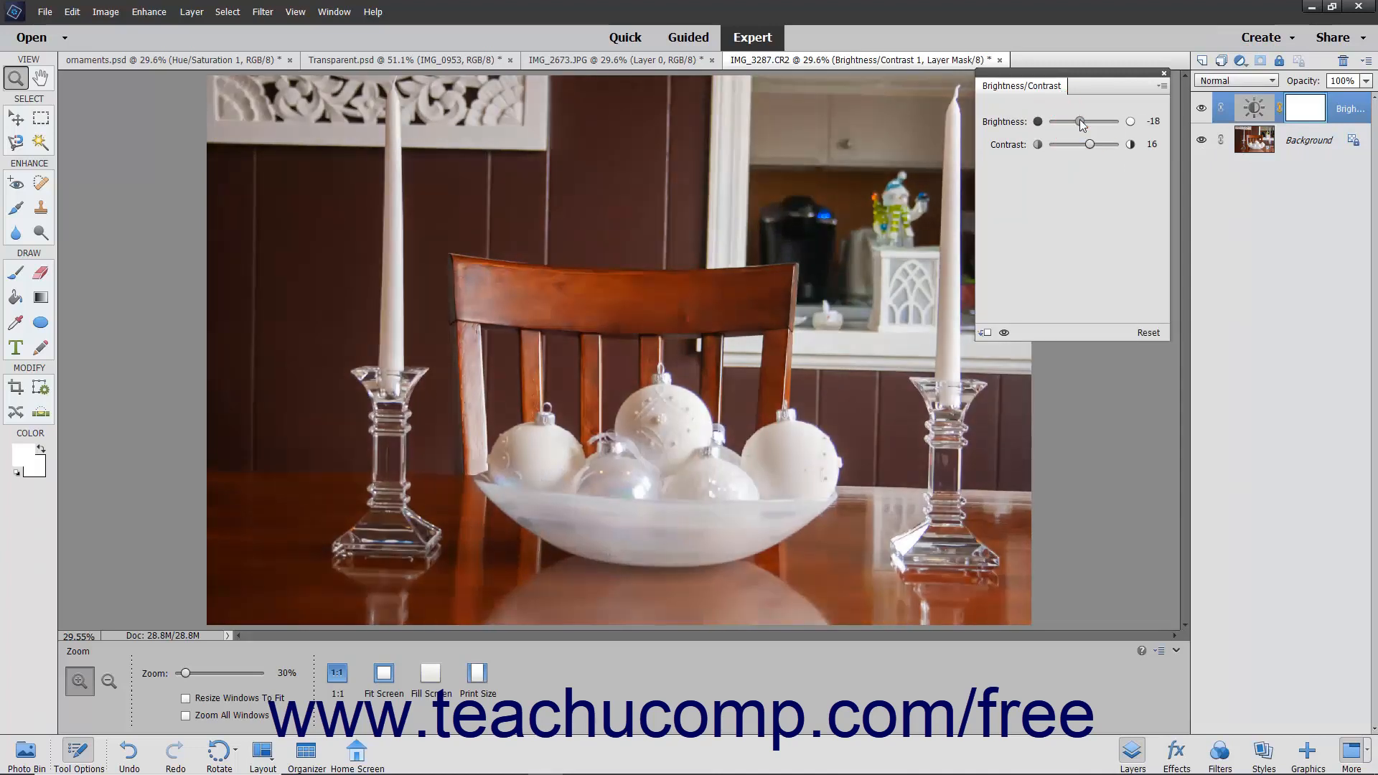
click(1164, 74)
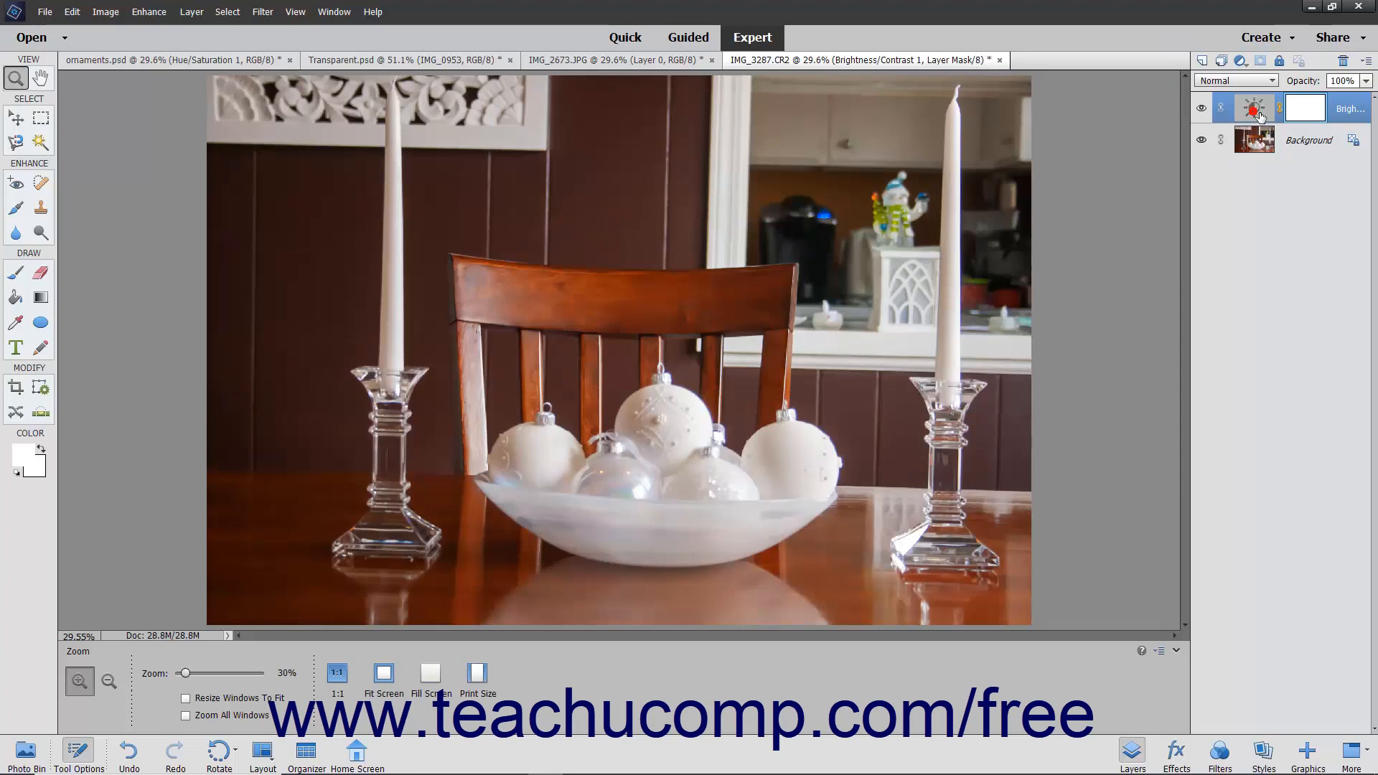
drag(1261, 117, 1343, 62)
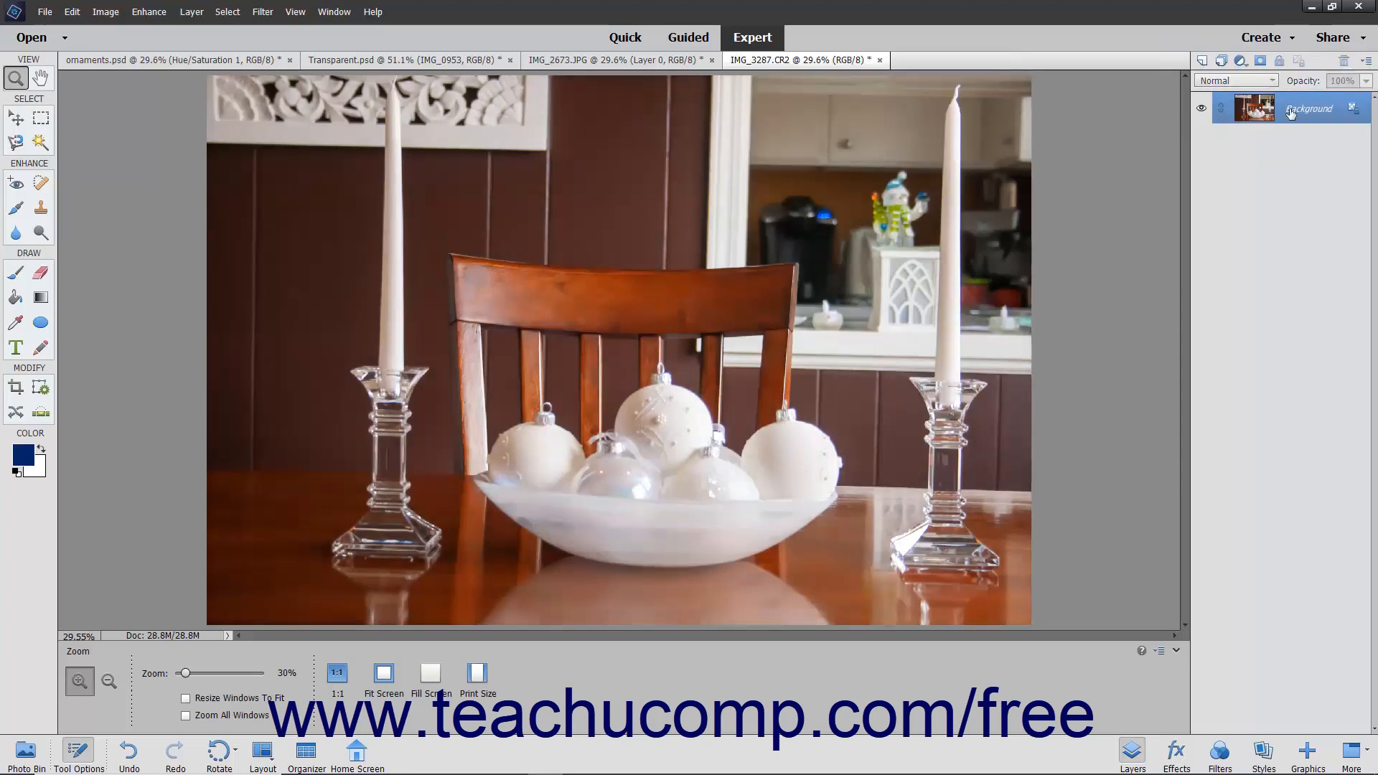
Add a Hue/Saturation adjustment layer with the Reds set to hue -14, saturation +19 and lightness -12, and delete the layer
click(1242, 61)
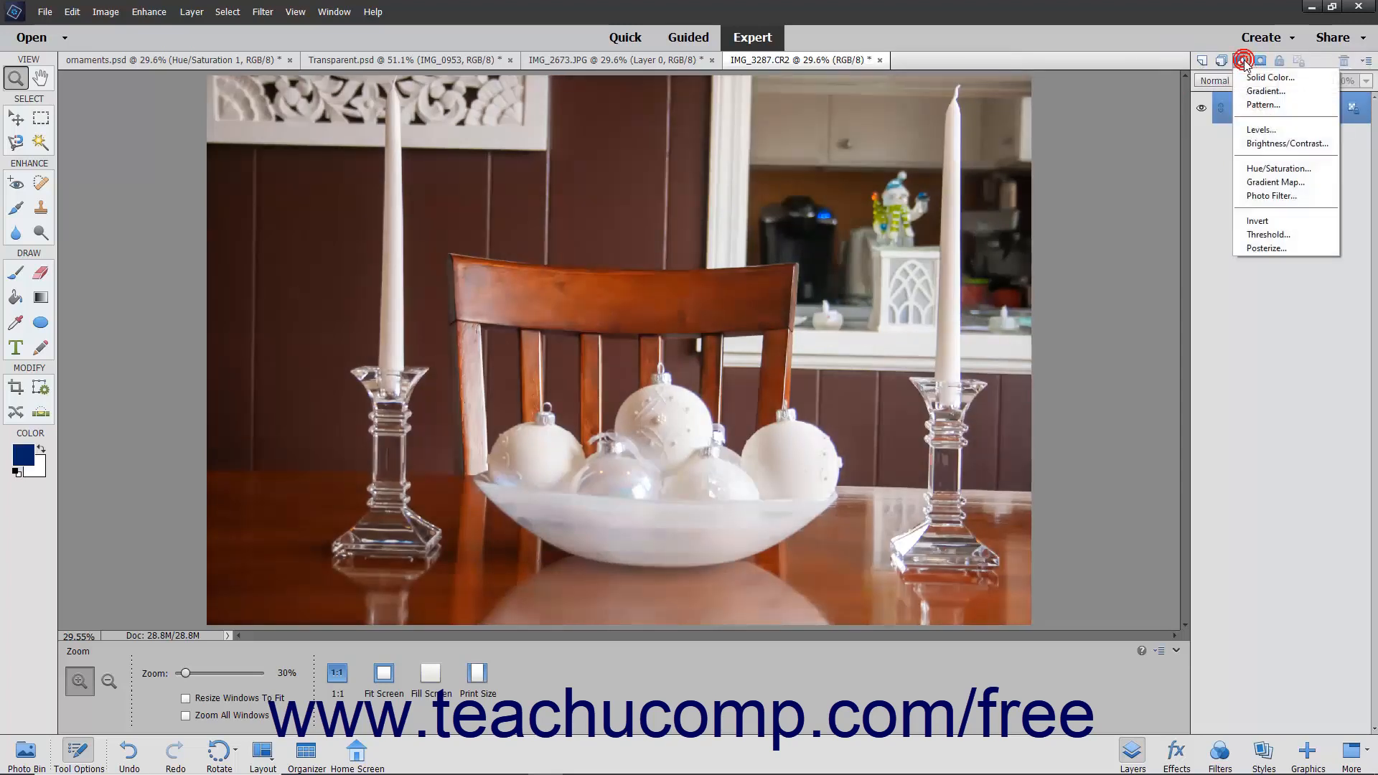
click(1257, 170)
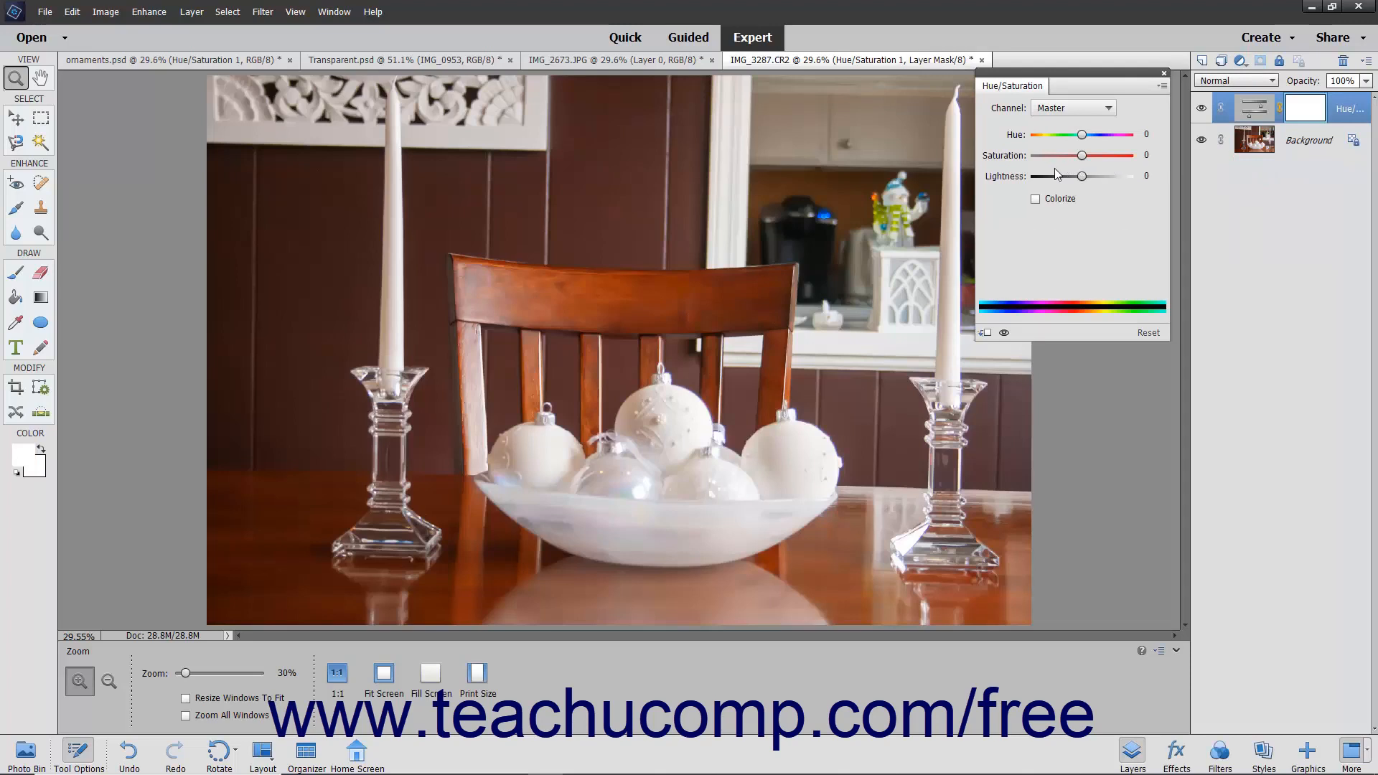
click(1096, 110)
click(1076, 135)
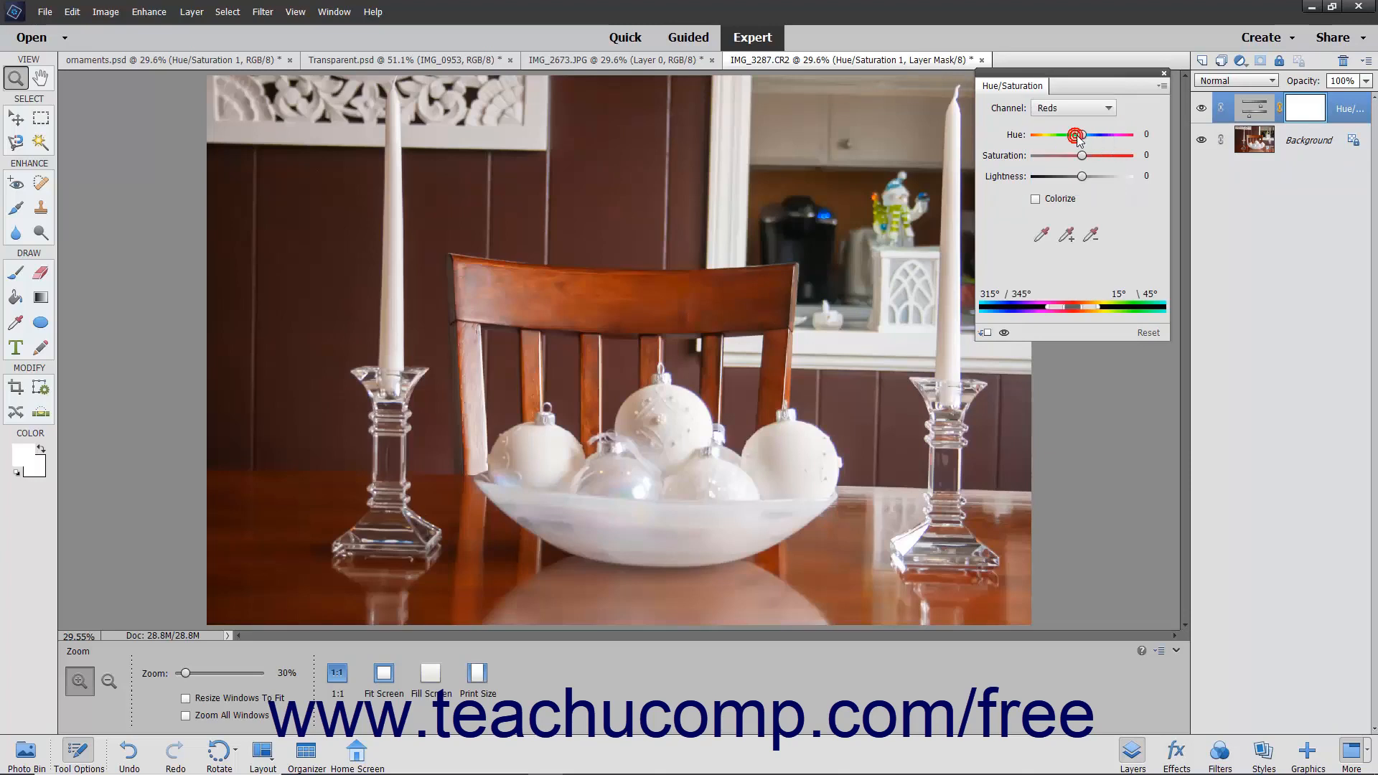
drag(1082, 135, 1089, 156)
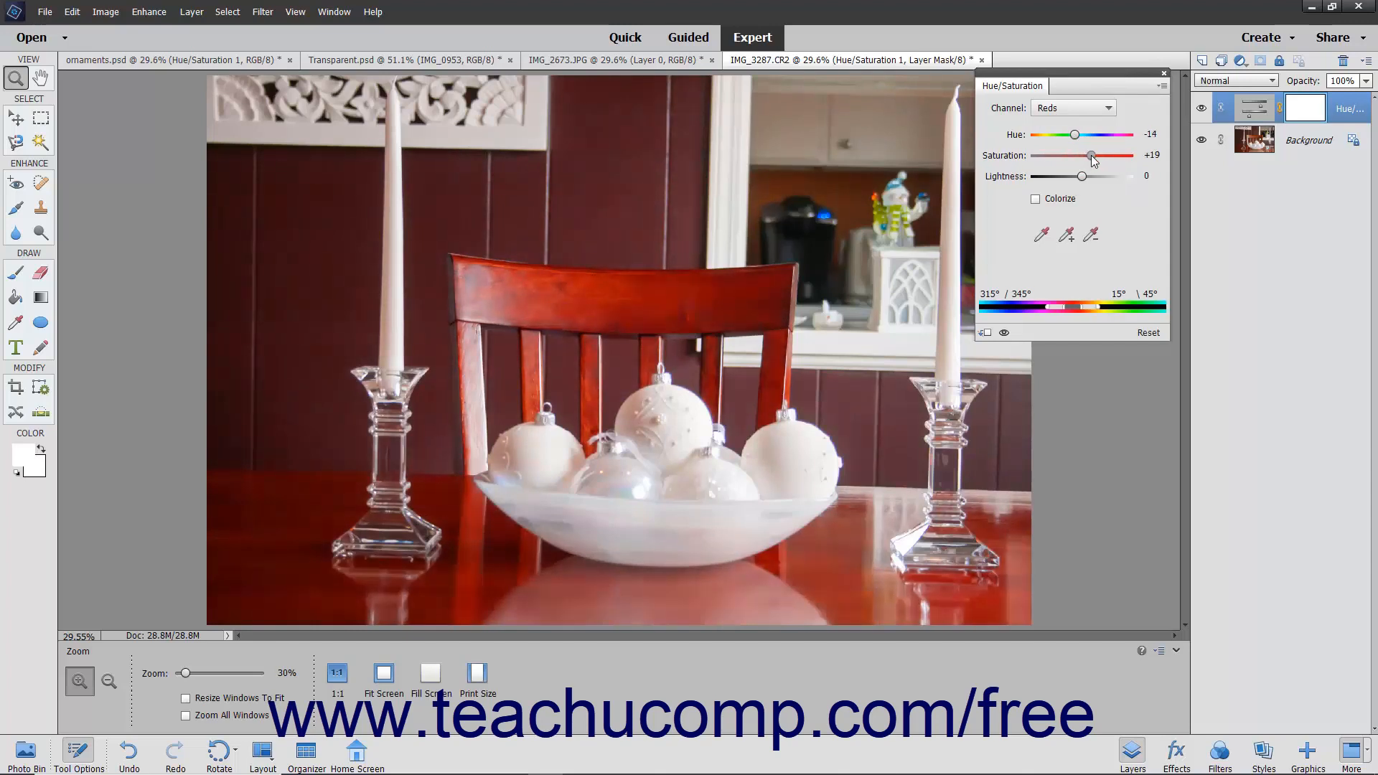
click(1082, 177)
drag(1082, 178, 1078, 178)
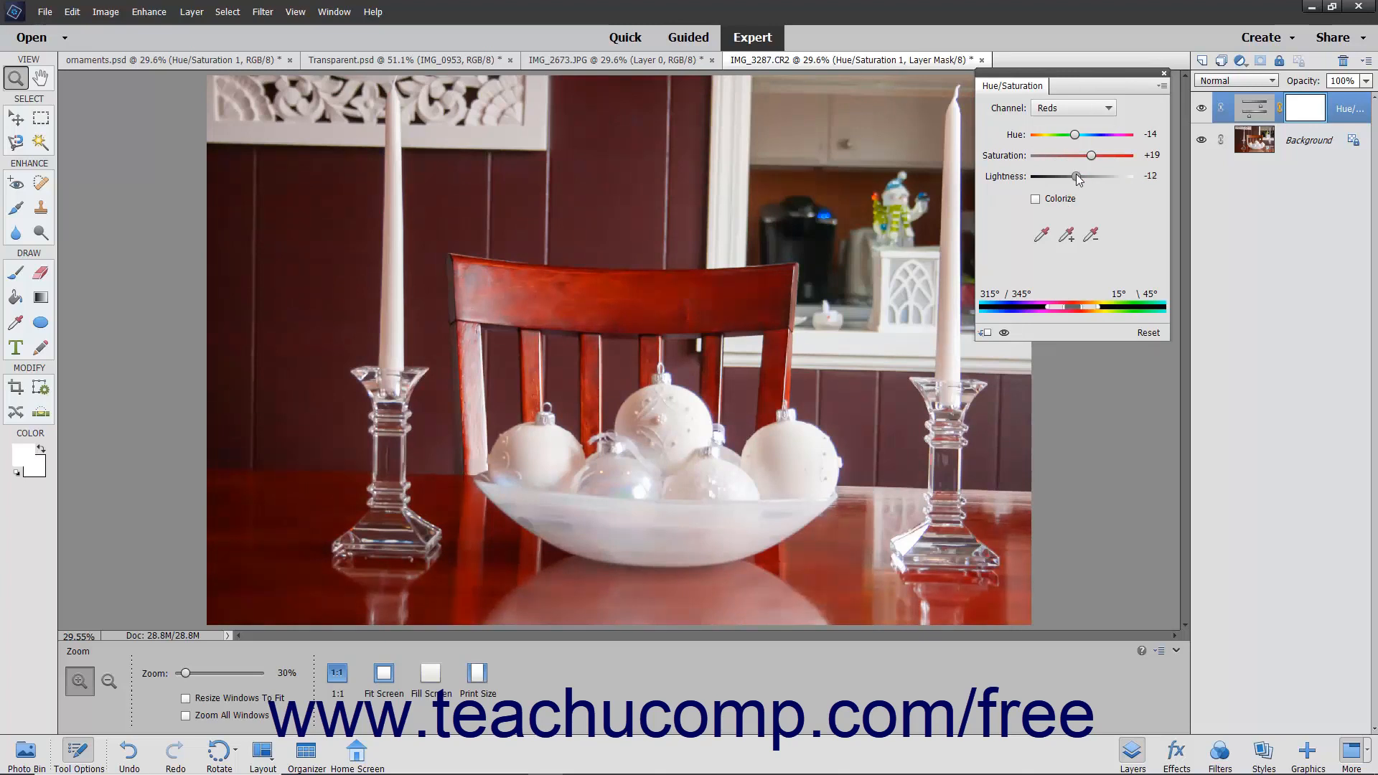
click(1164, 73)
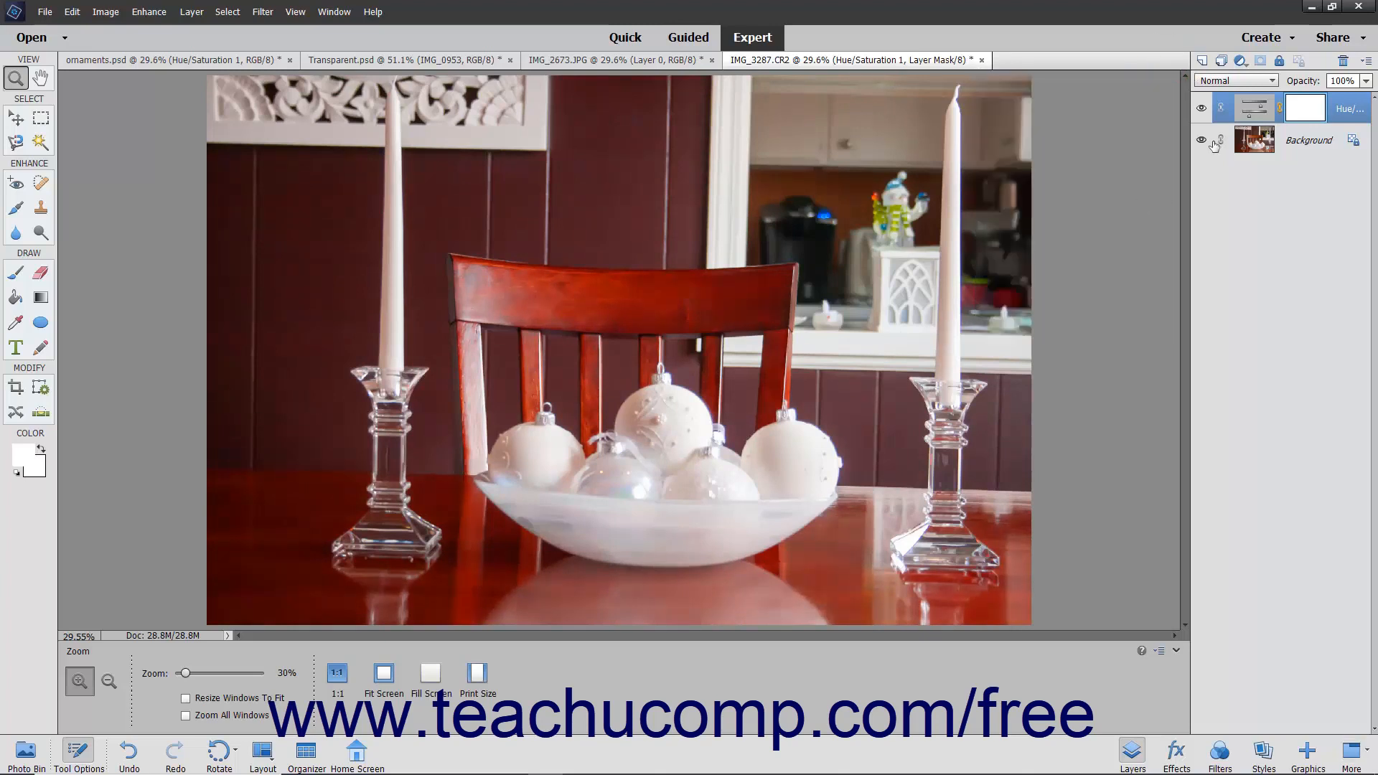
drag(1249, 111, 1343, 61)
Add a Gradient Map adjustment layer using the transparent rainbow gradient from the Default set, and delete the layer
click(1241, 60)
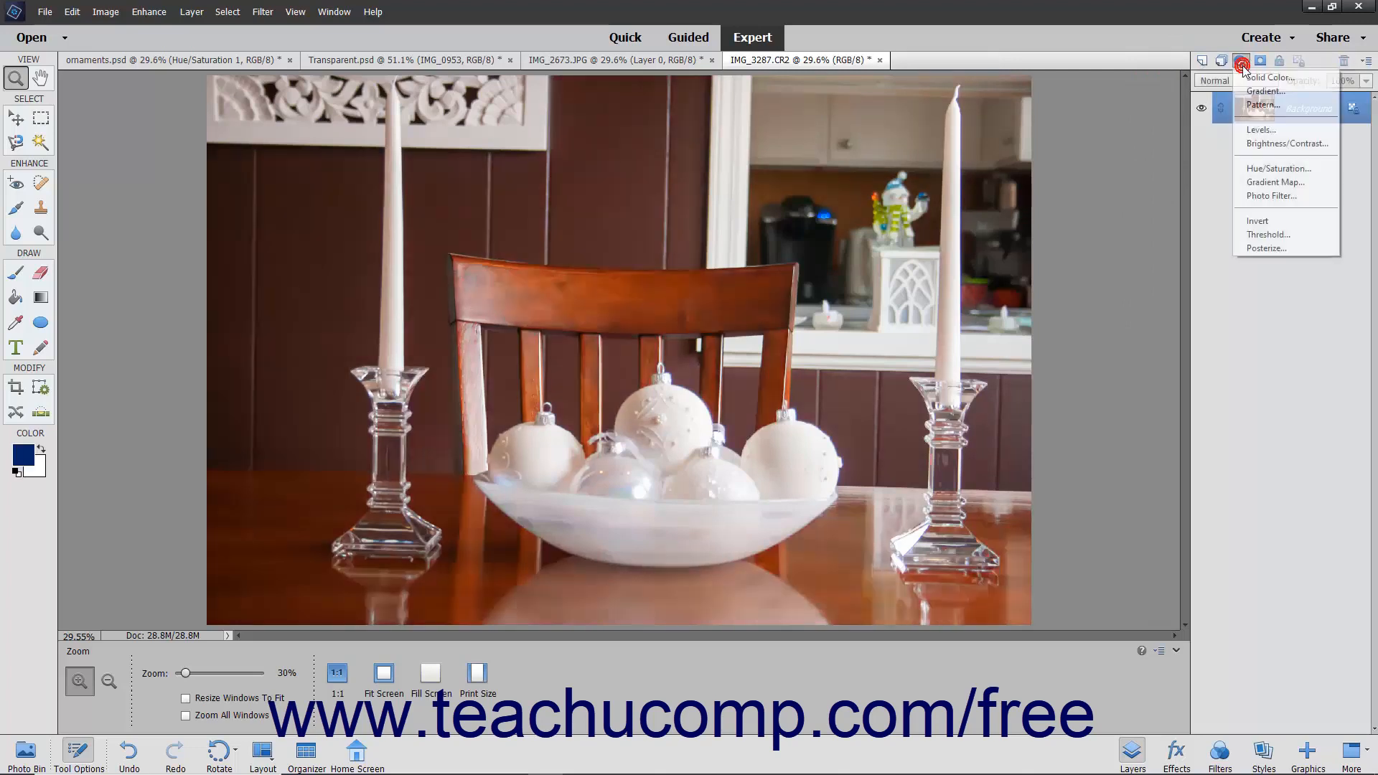
click(1265, 183)
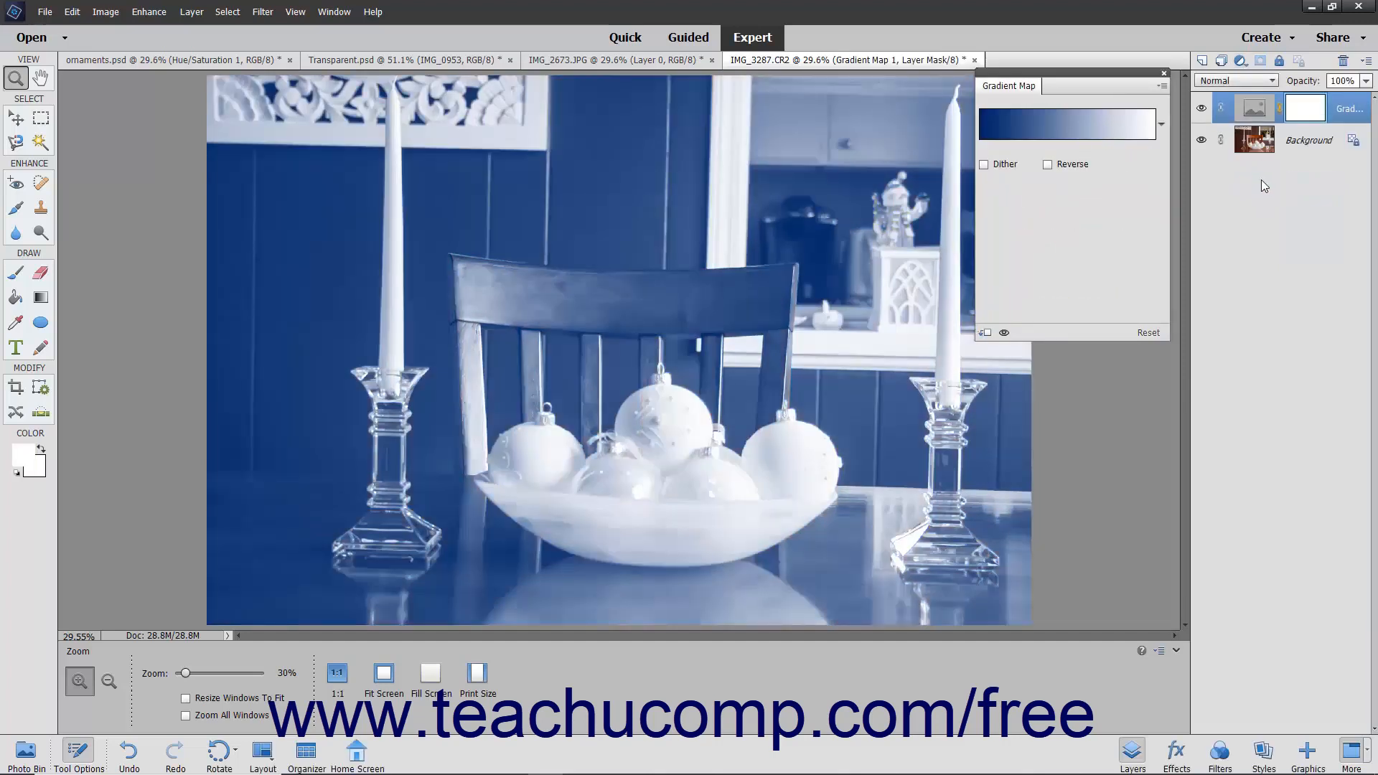
click(1161, 124)
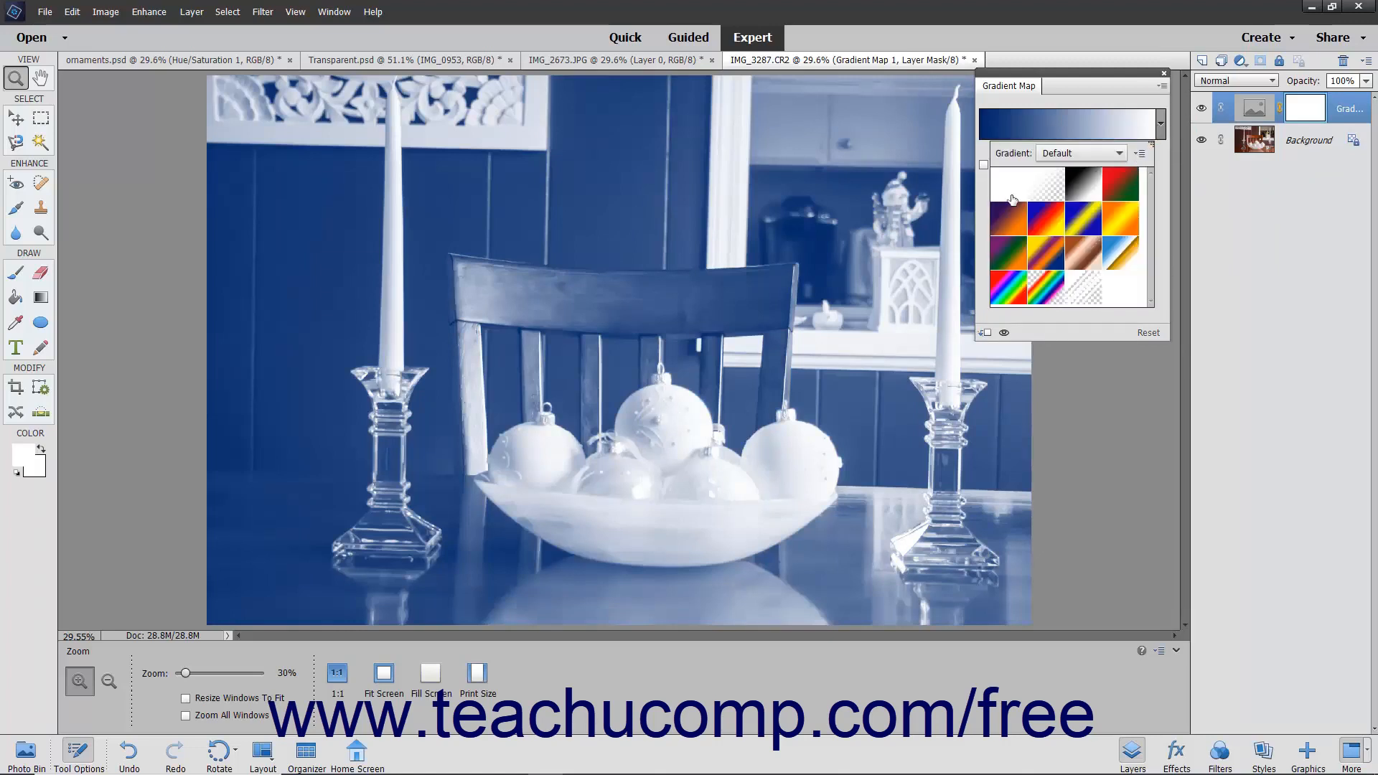
click(1050, 290)
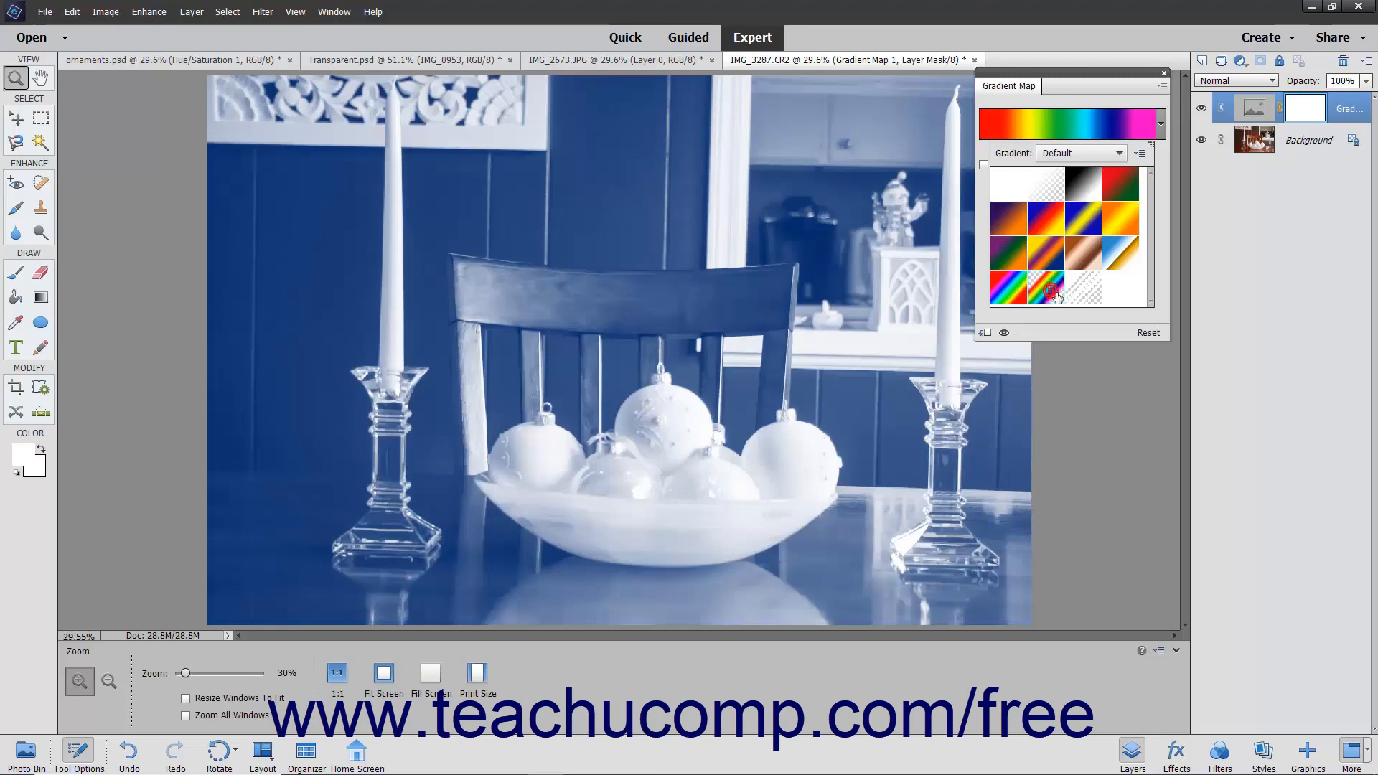
click(1051, 290)
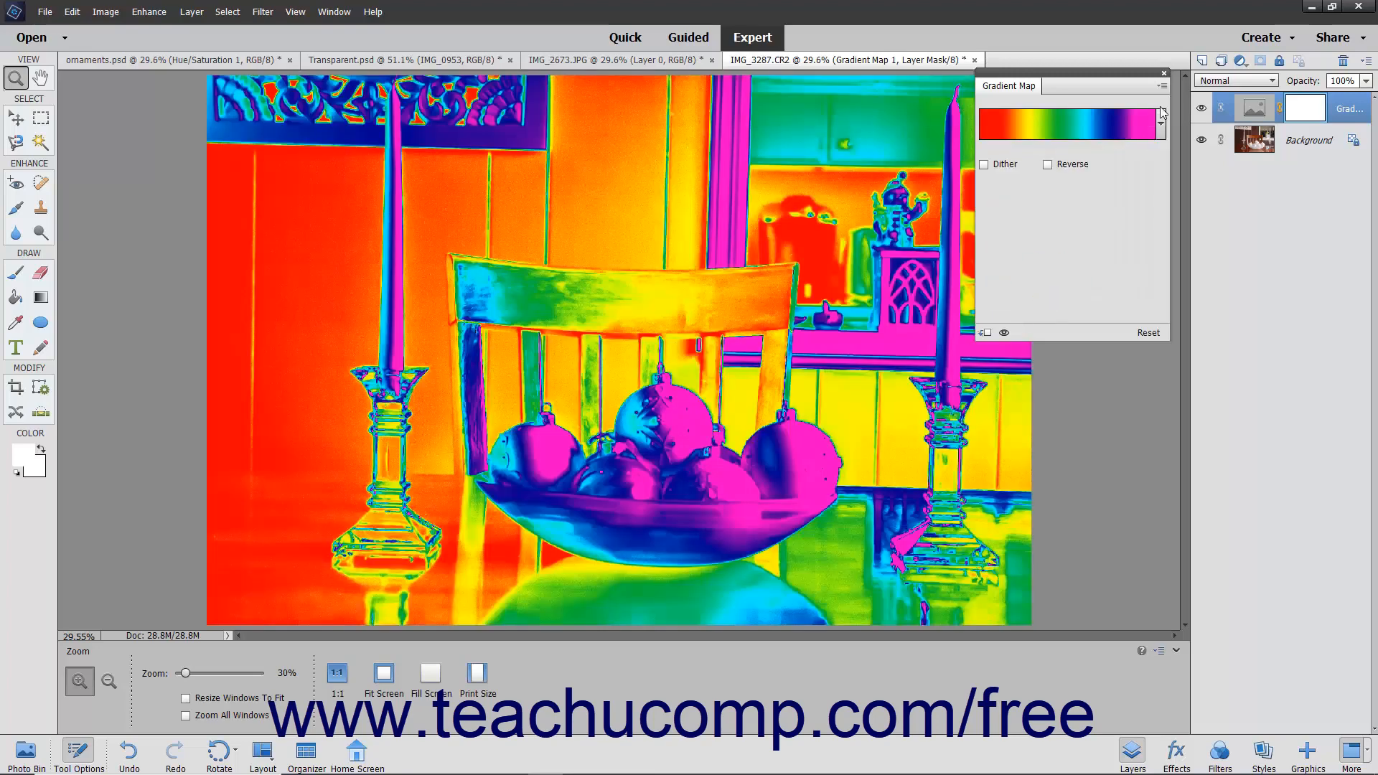
click(1164, 73)
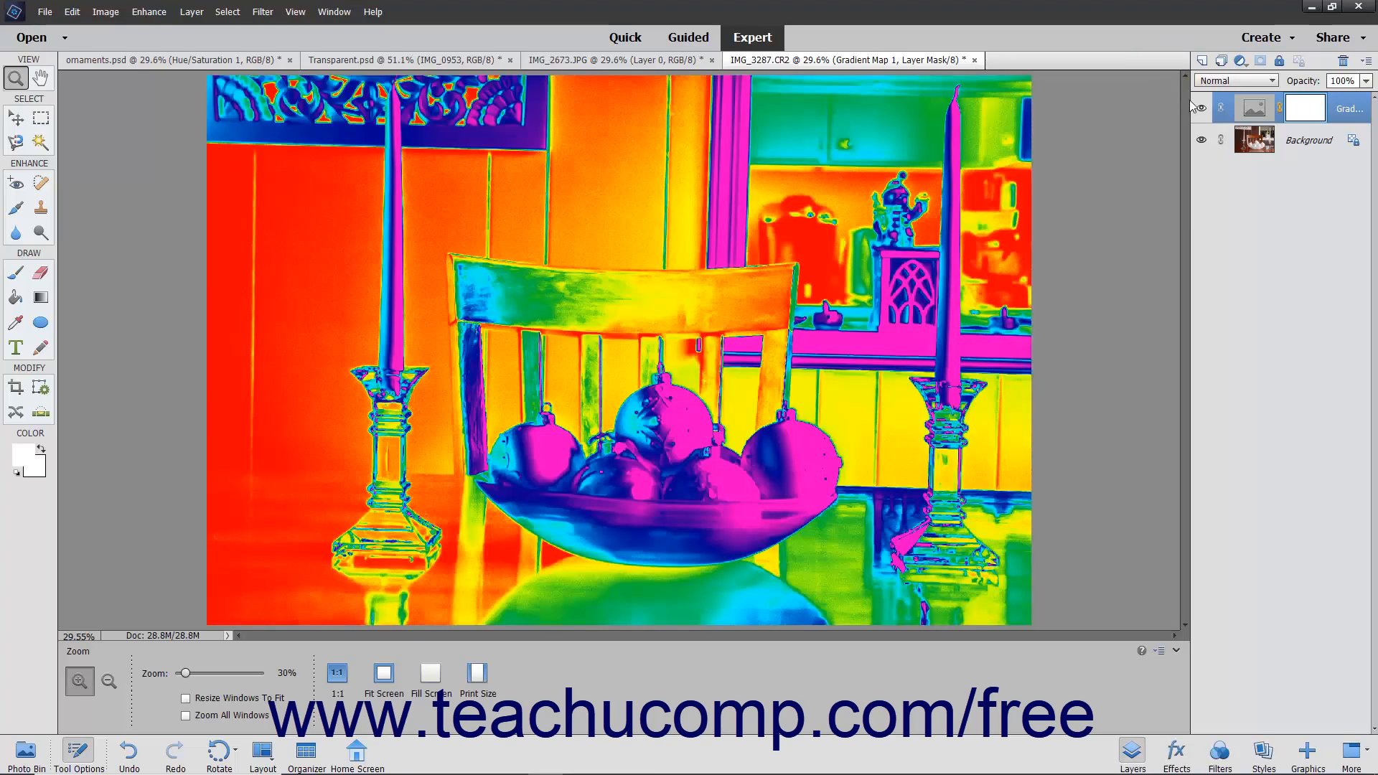
click(1344, 62)
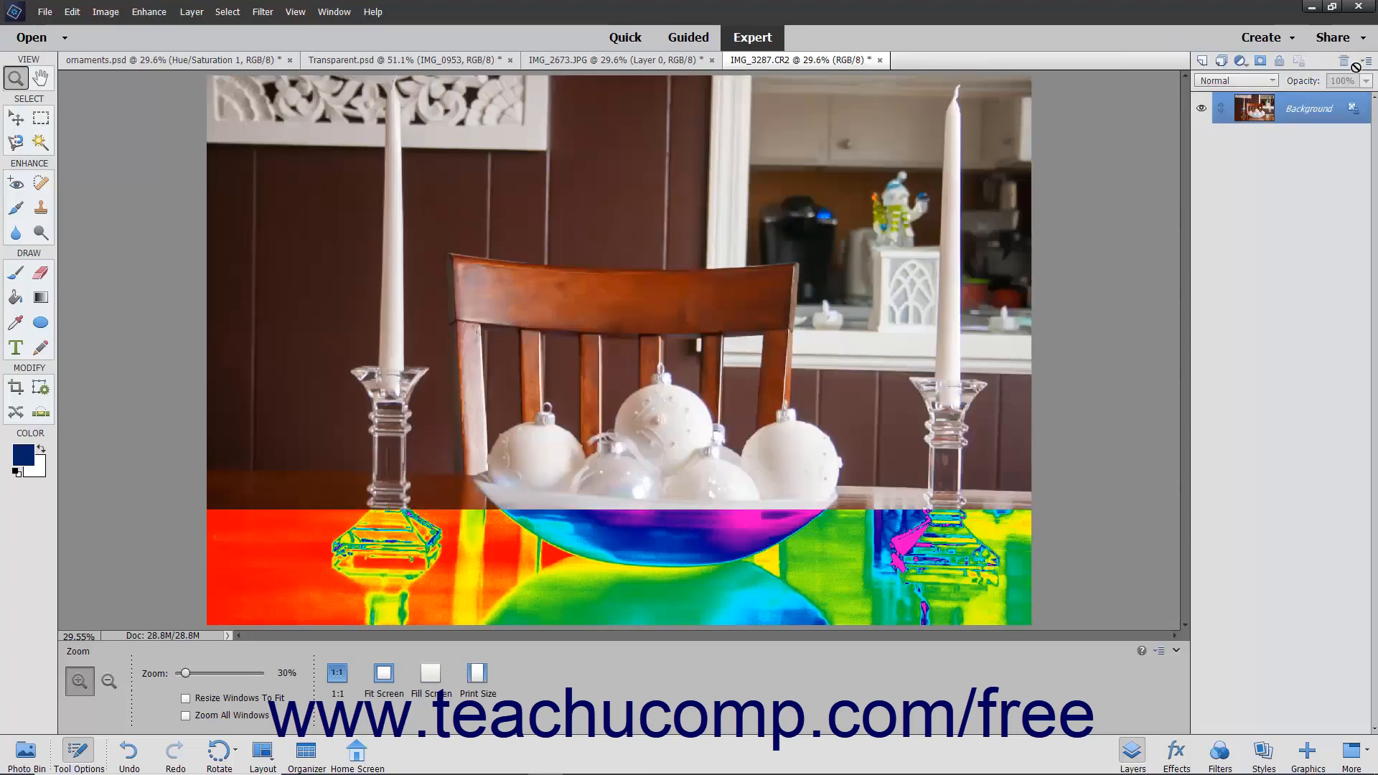
Add a Photo Filter adjustment layer with Cooling Filter (LBB) at 32% density, and delete the layer
click(1240, 62)
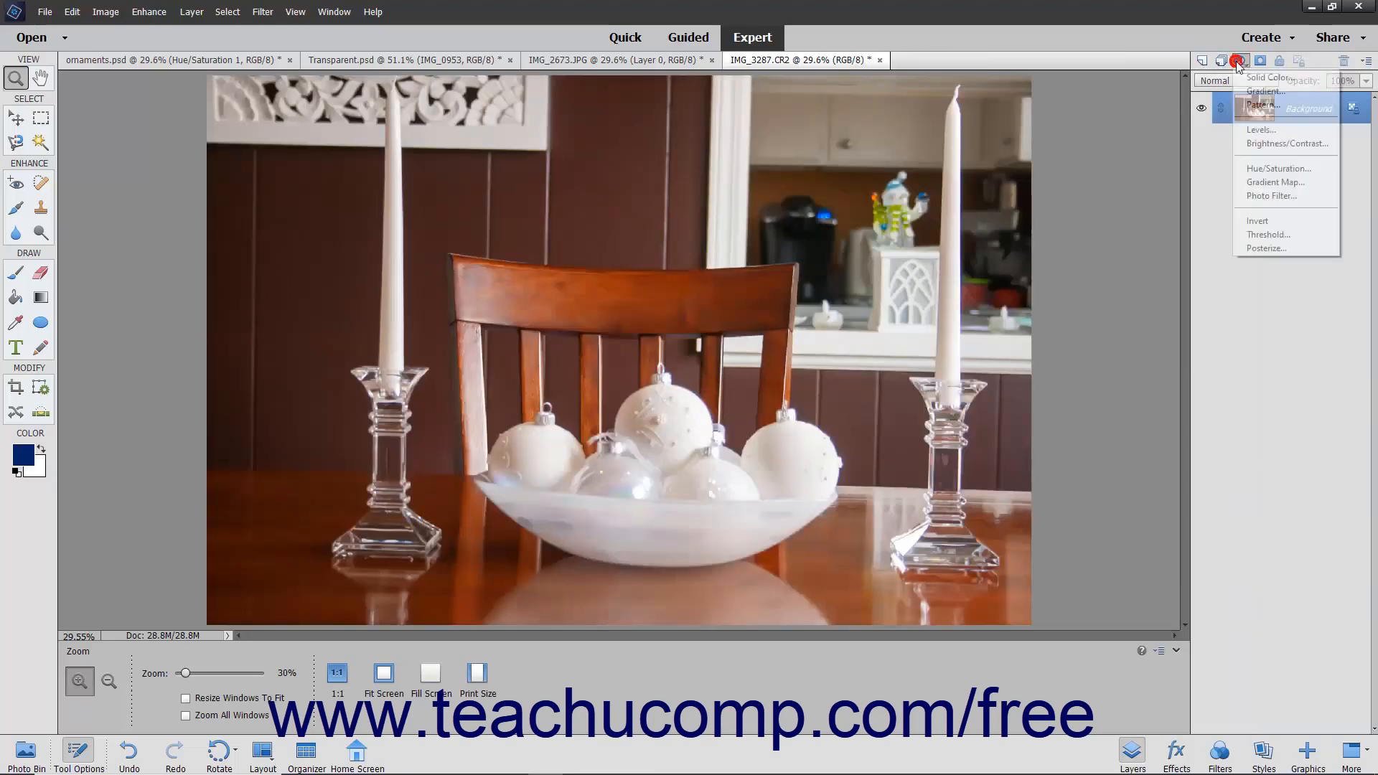
click(1265, 197)
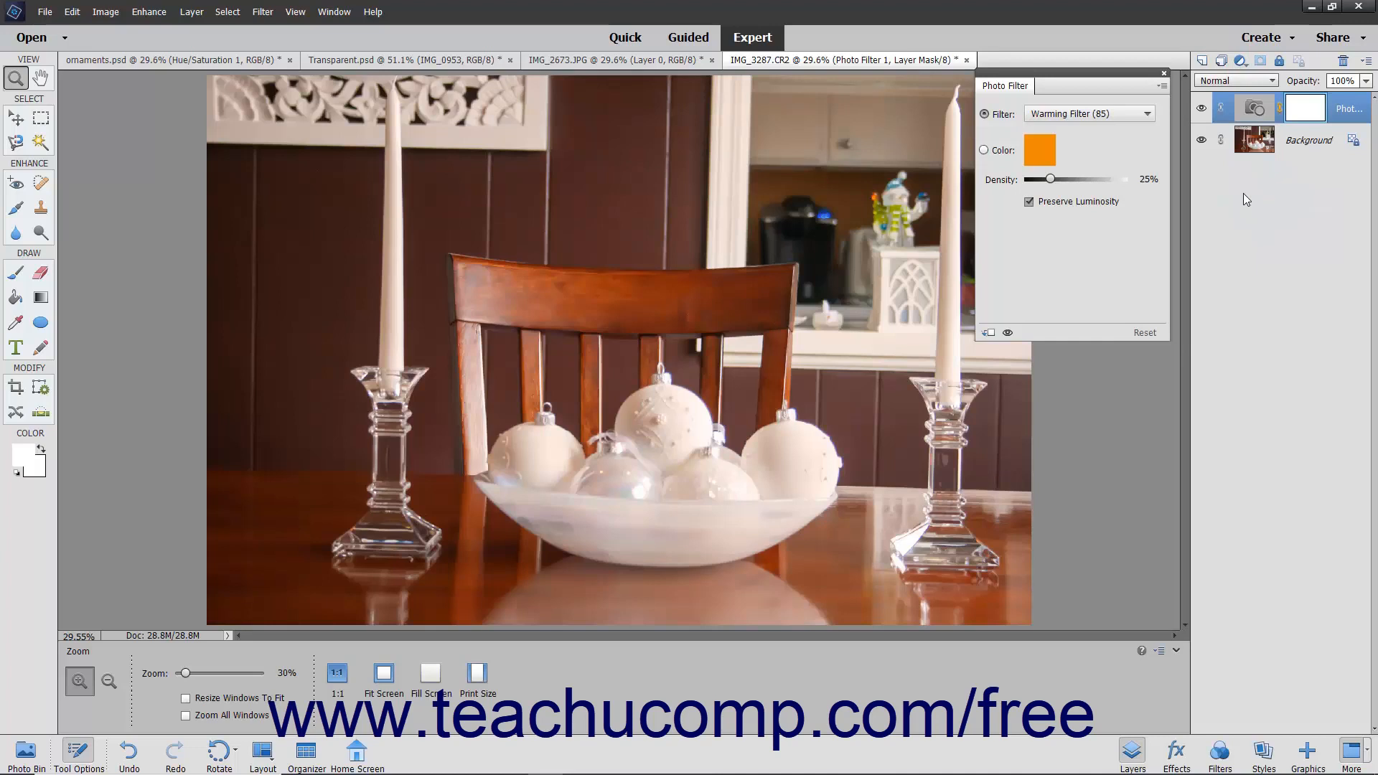
click(1078, 115)
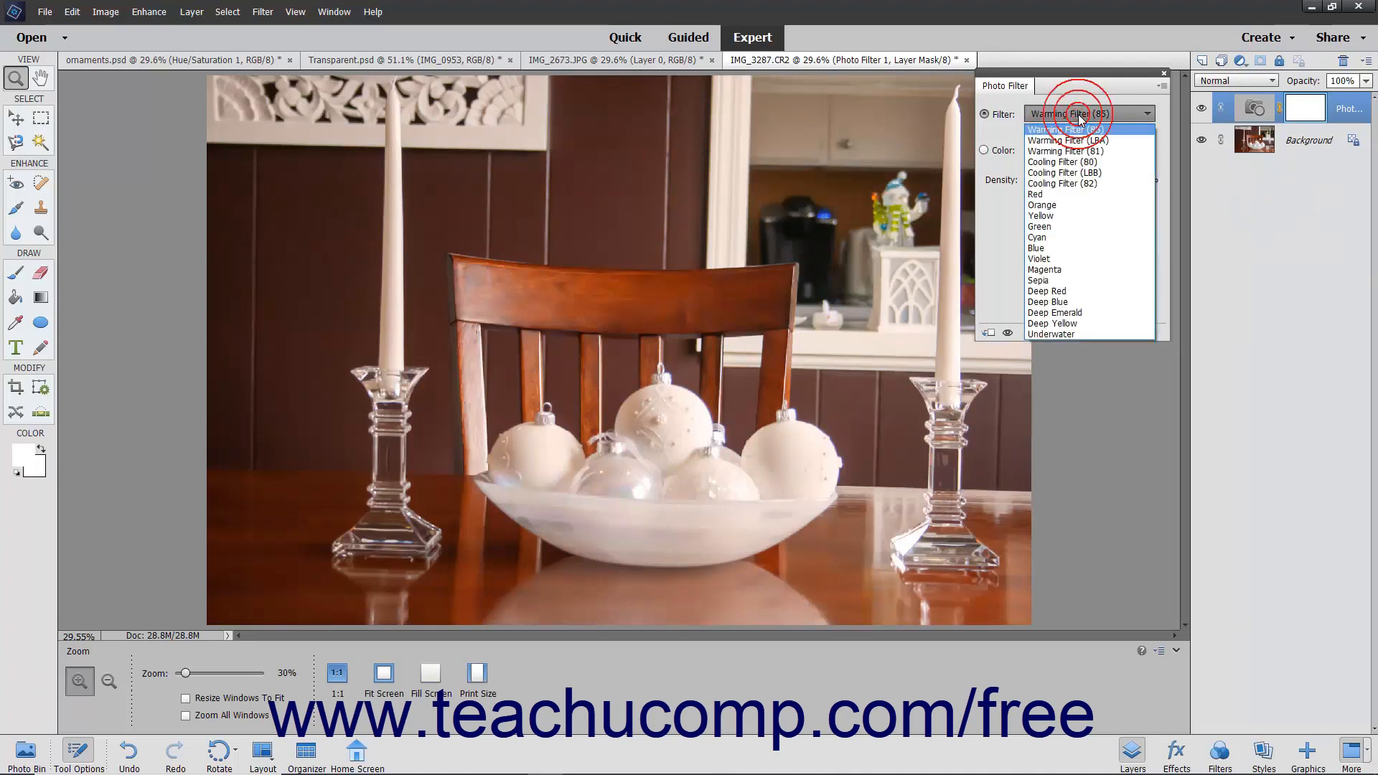
click(1080, 173)
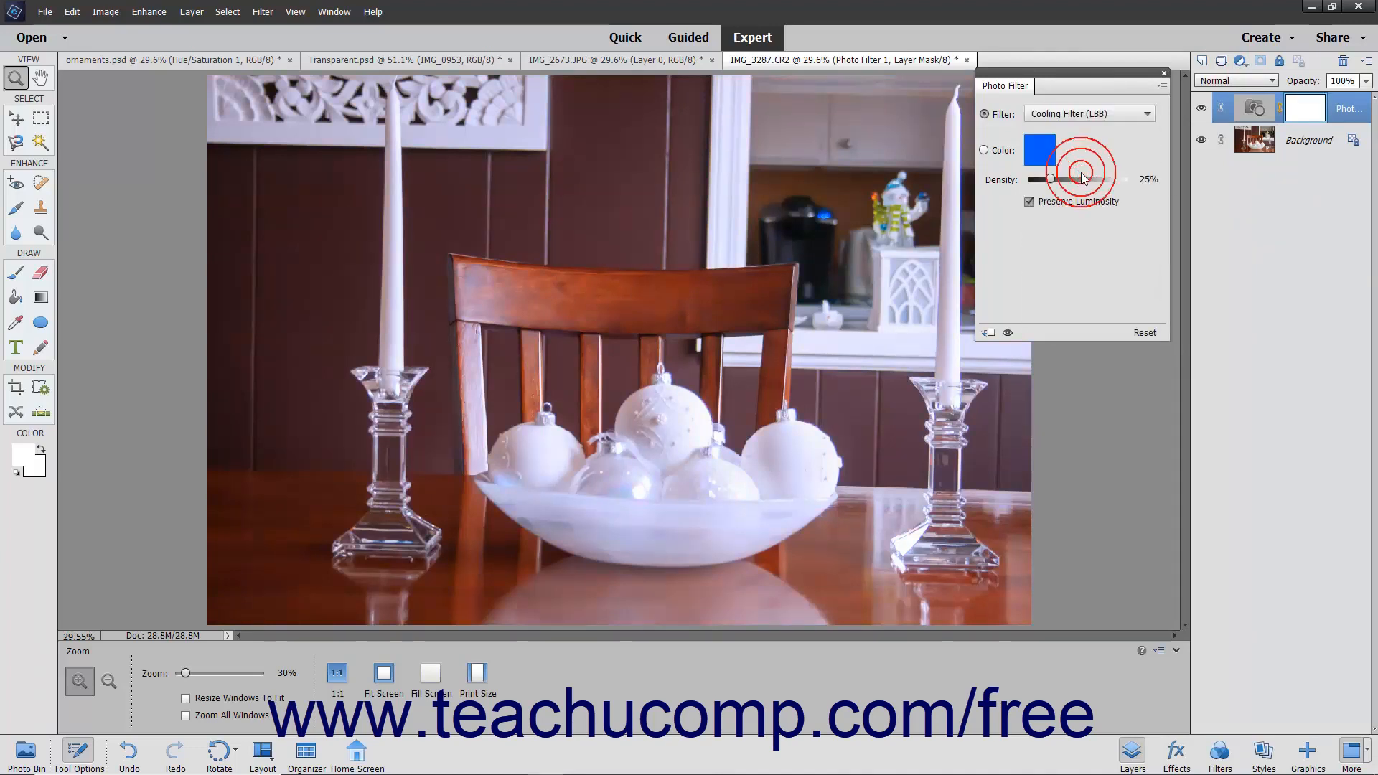
drag(1050, 178, 1059, 180)
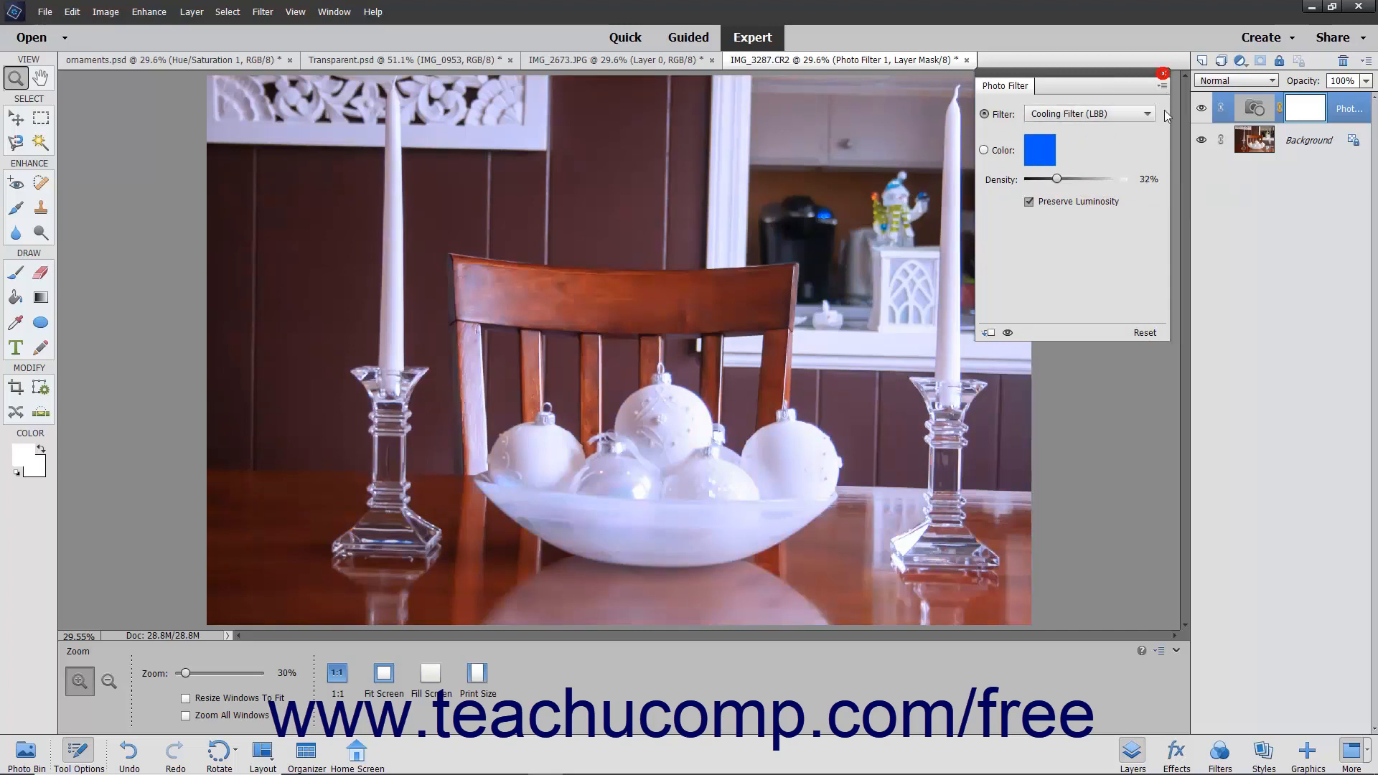
click(1164, 74)
drag(1256, 111, 1349, 64)
Add an Invert adjustment layer above the Background, and delete it
click(1240, 61)
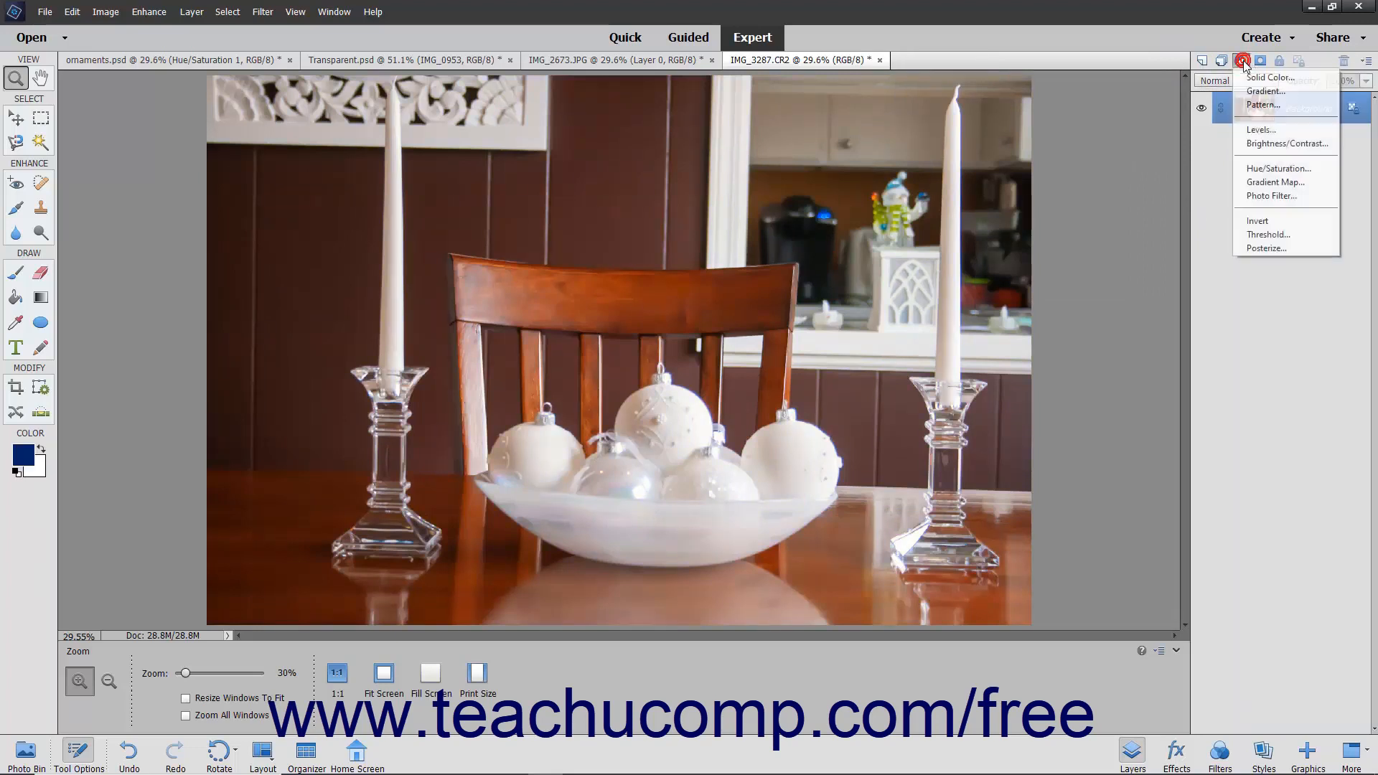
click(1256, 222)
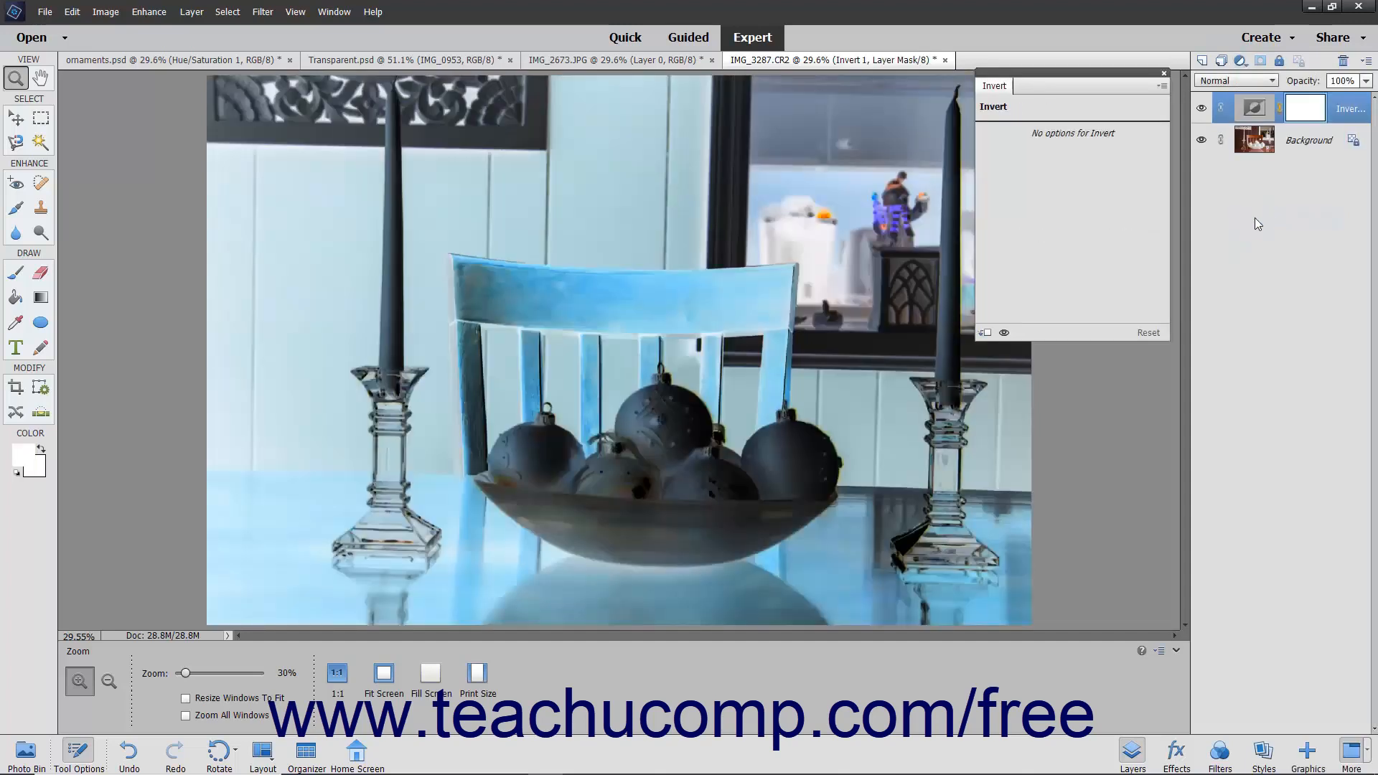
click(1165, 74)
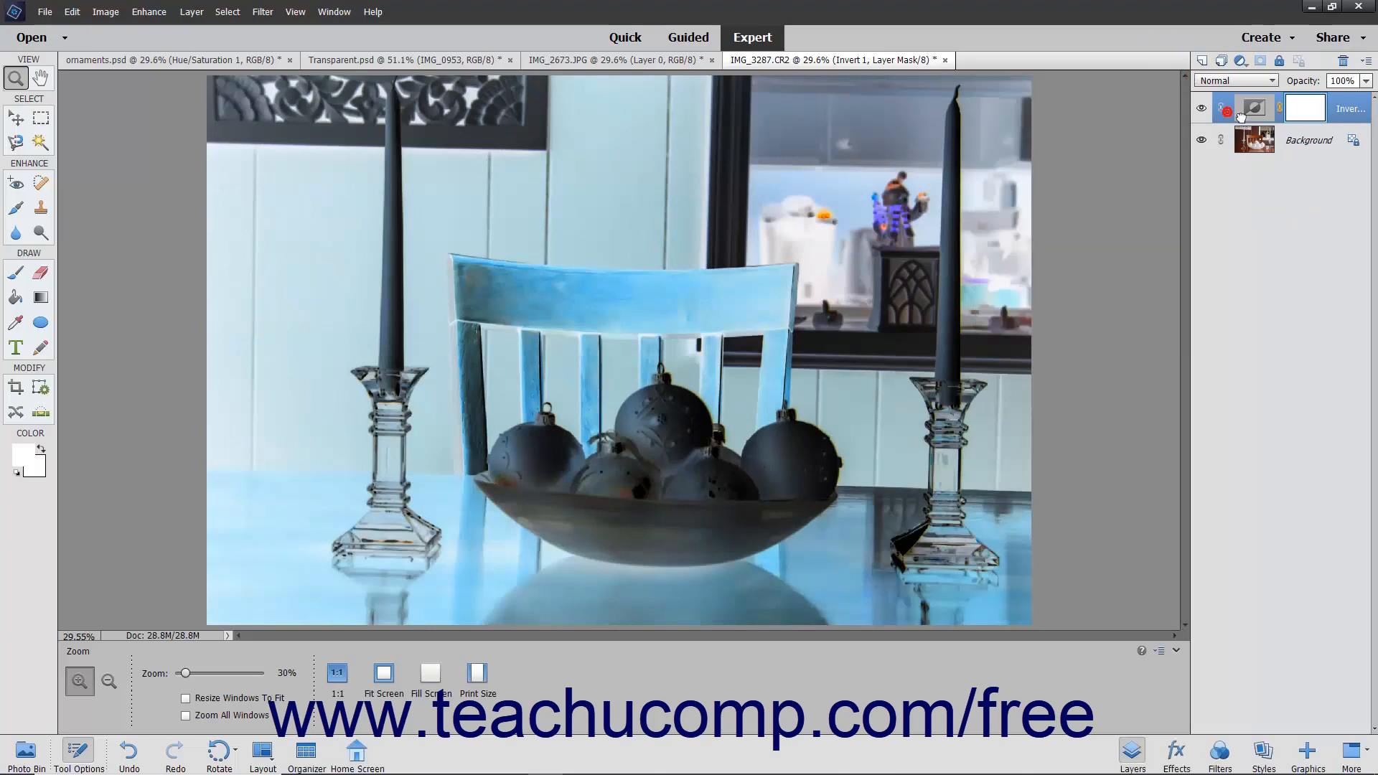
drag(1357, 116, 1343, 62)
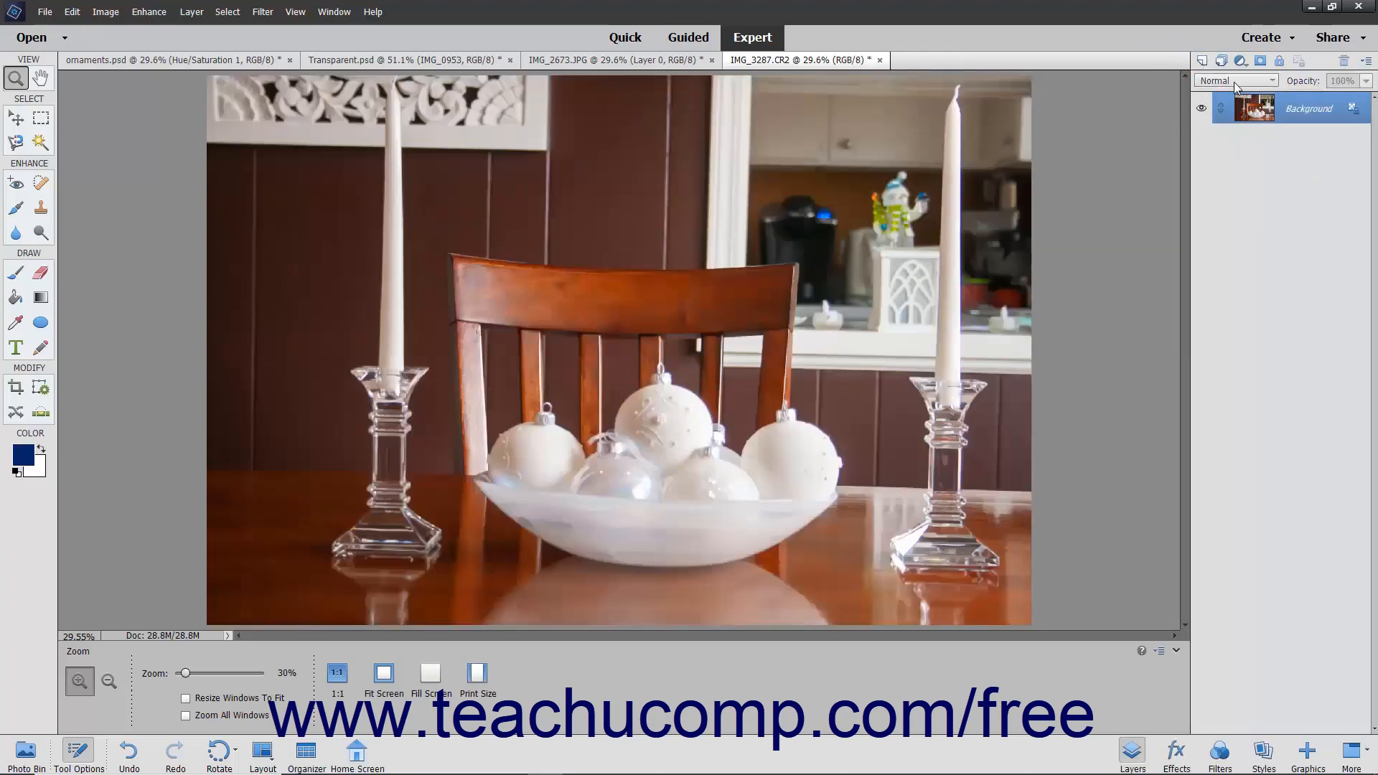
Add a Threshold adjustment layer with the threshold set to 121, and delete it
click(1240, 62)
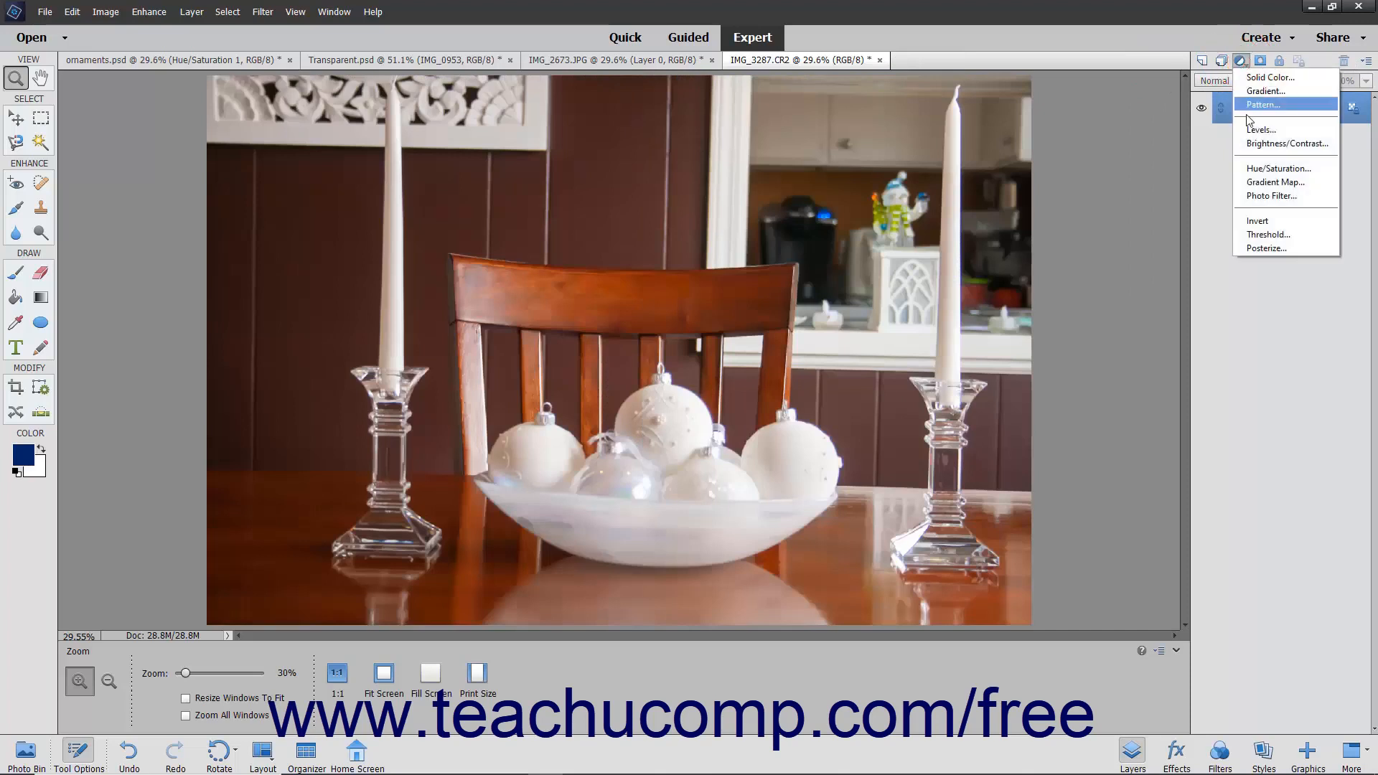
click(1267, 235)
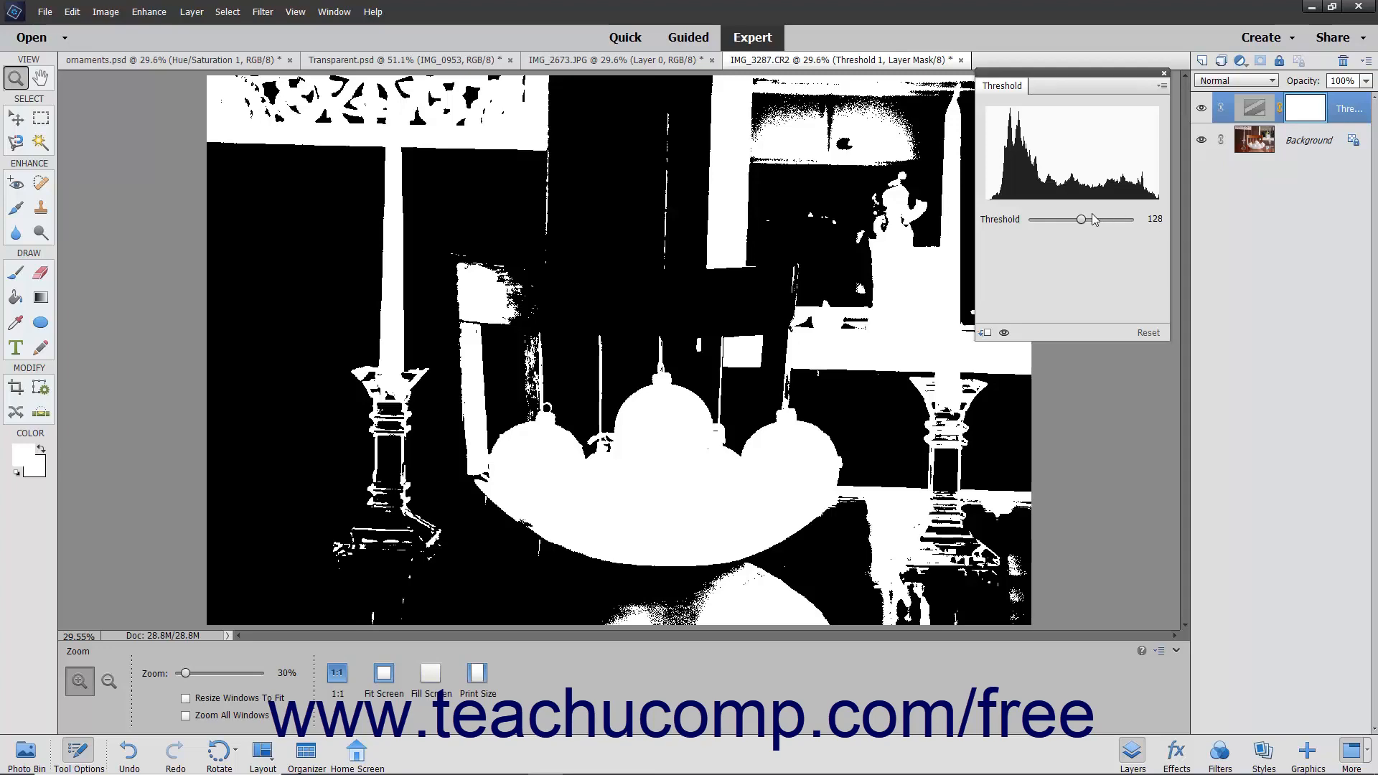
mouse_move(1084, 218)
mouse_down()
mouse_move(1066, 214)
mouse_move(1079, 219)
mouse_up()
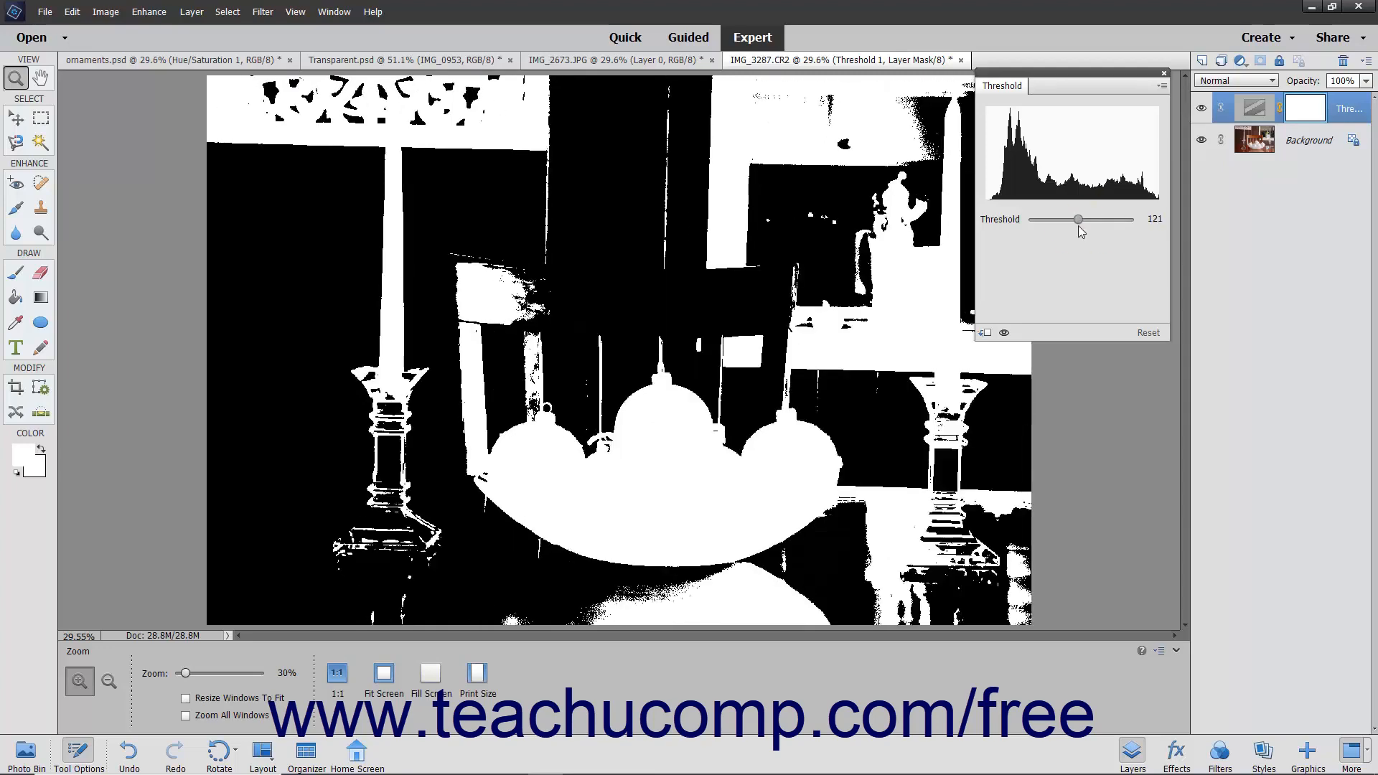
click(1164, 73)
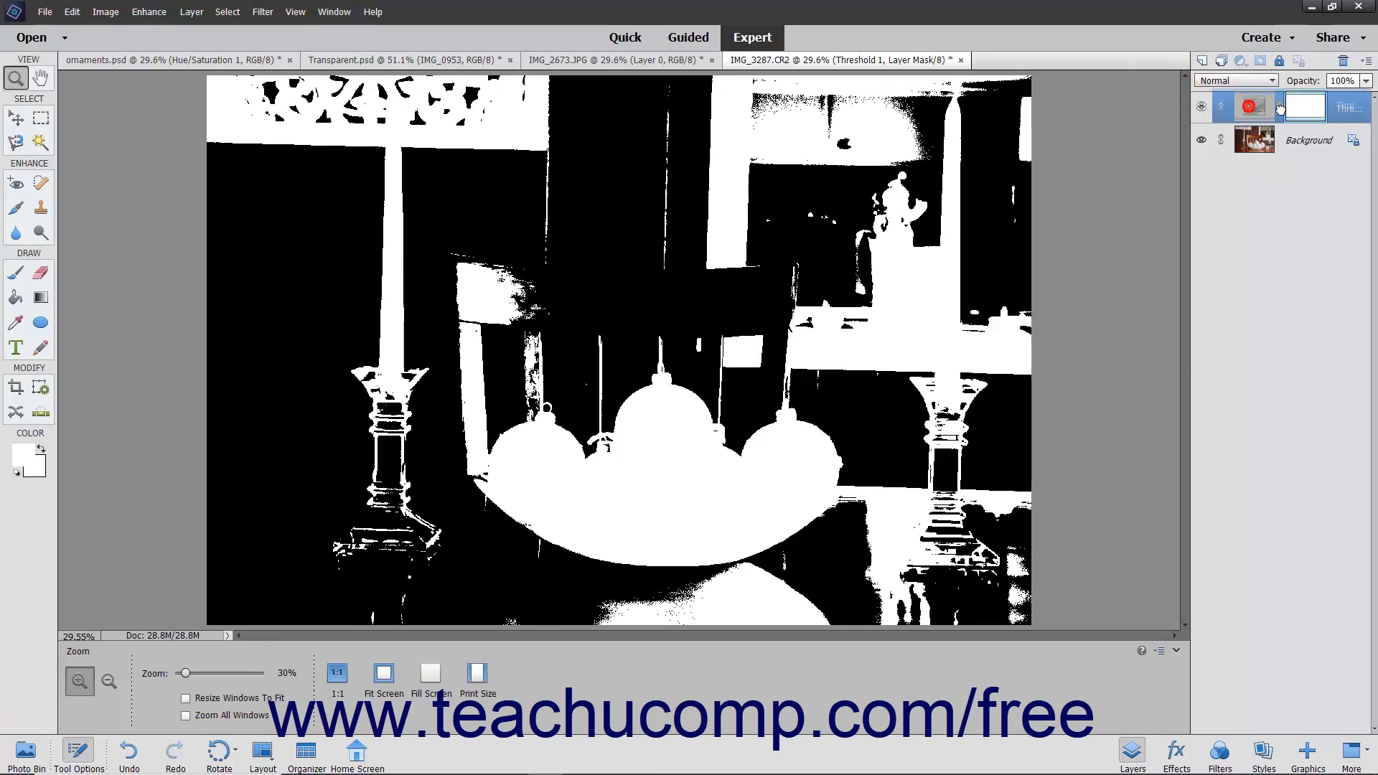
drag(1335, 111, 1343, 61)
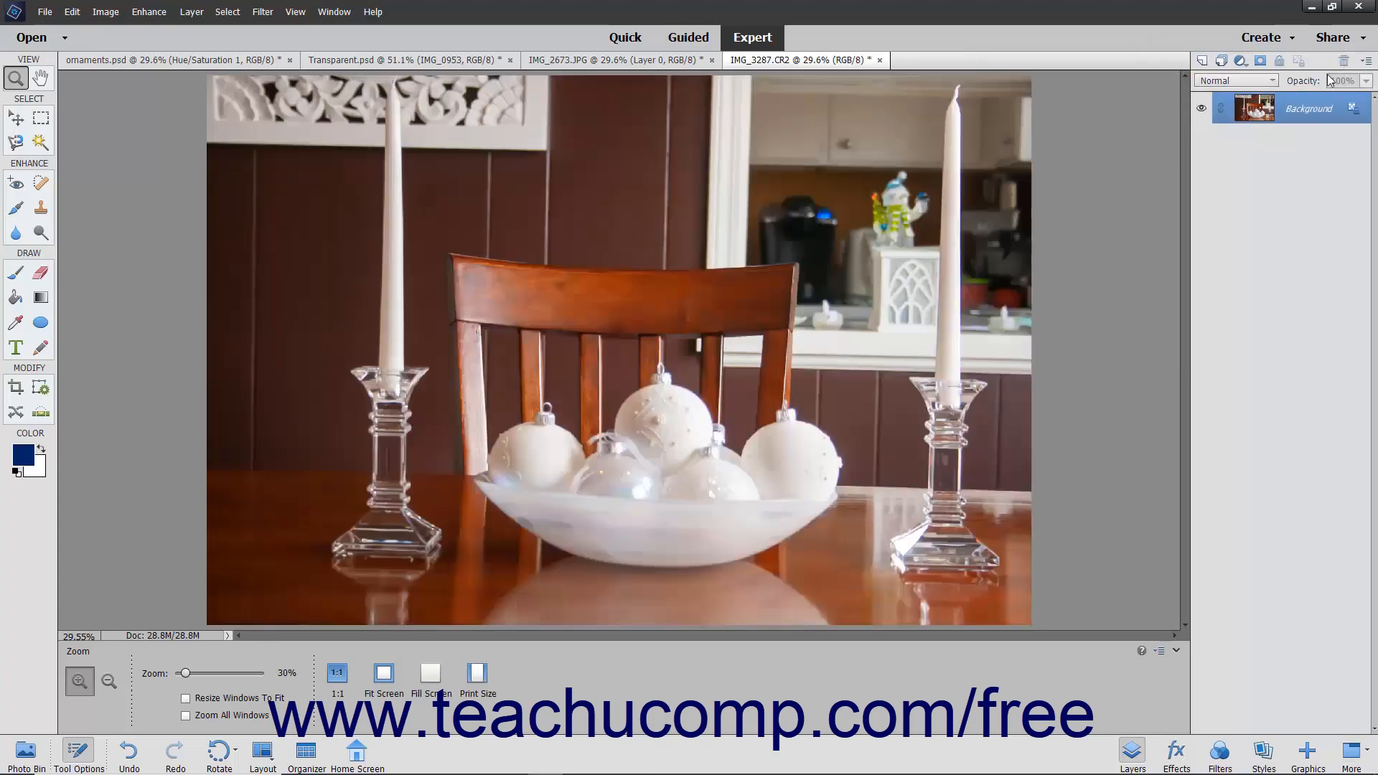
Add a Posterize adjustment layer above the Background and set its levels to 10
click(1242, 61)
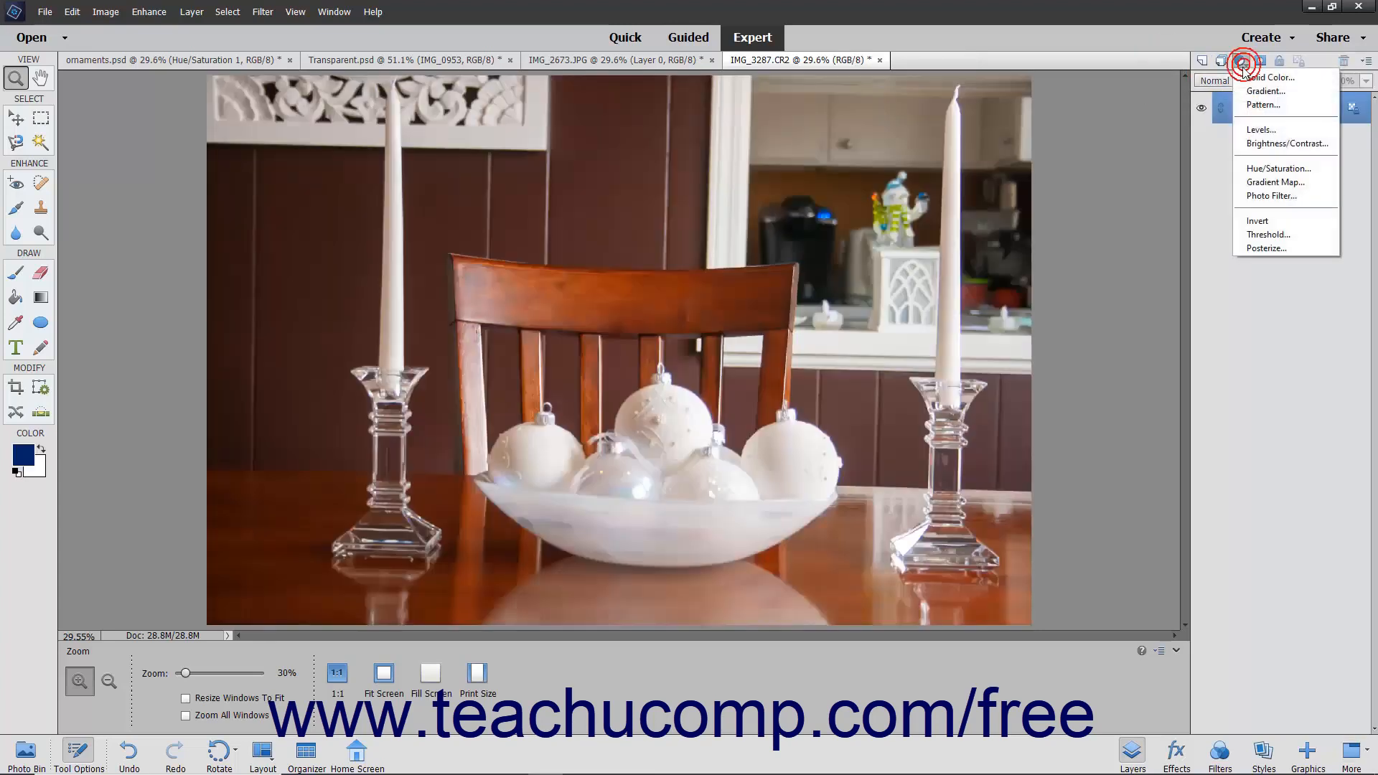
click(1265, 248)
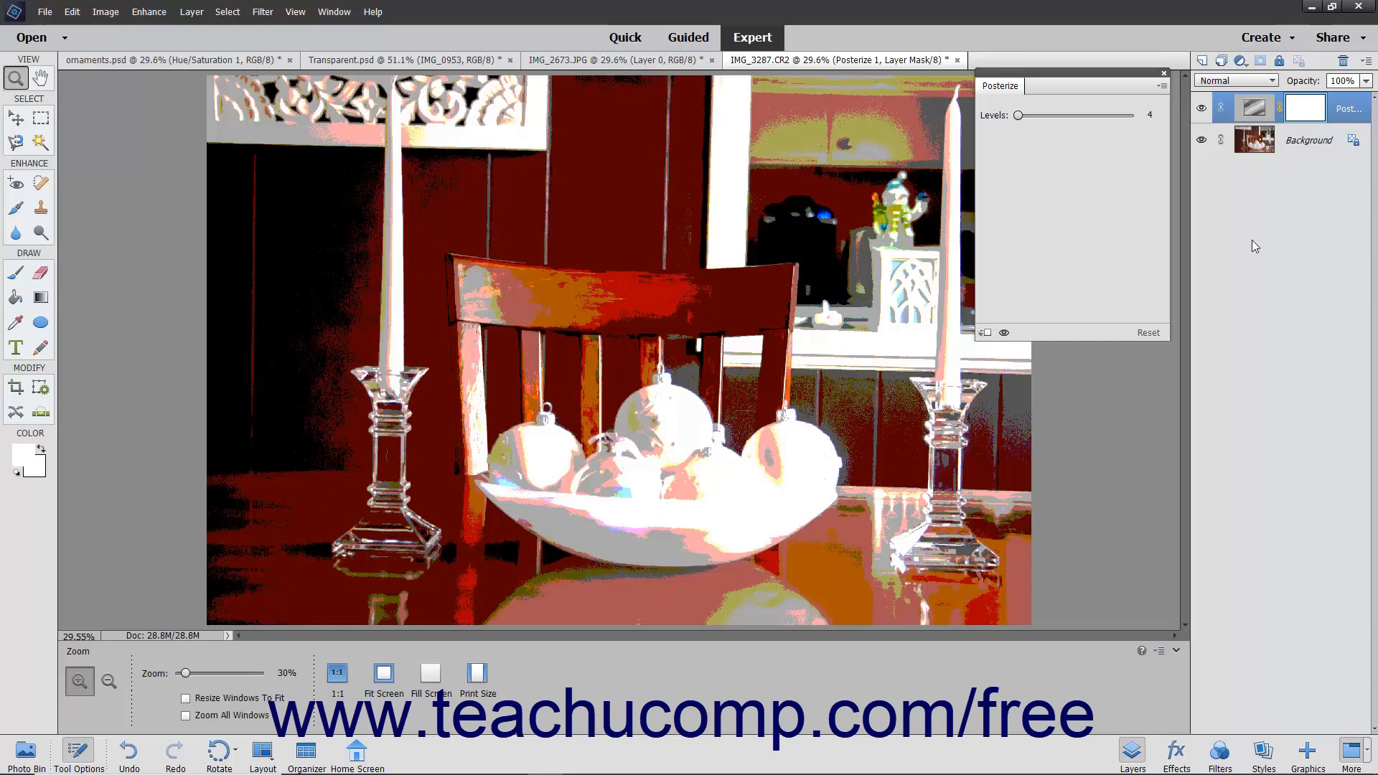
drag(1024, 113, 1021, 114)
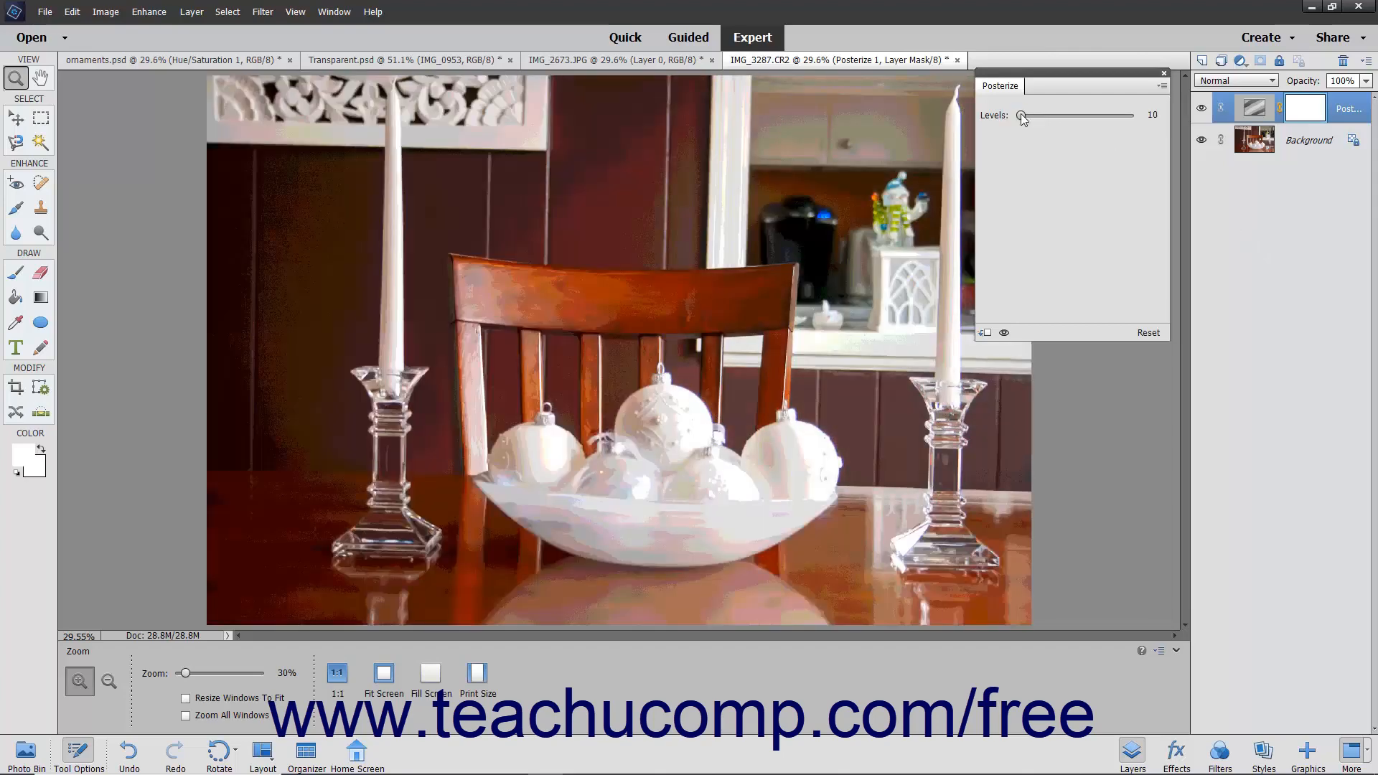
click(1164, 73)
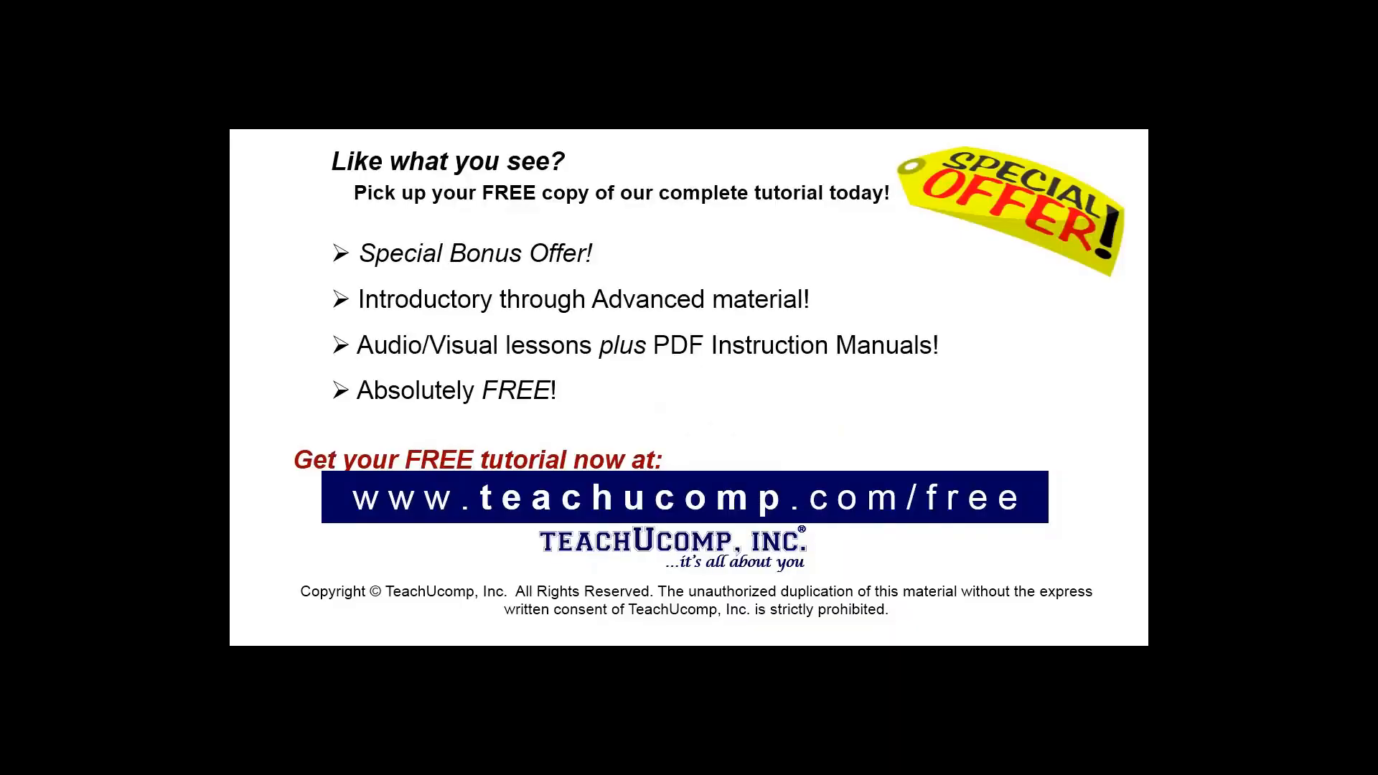